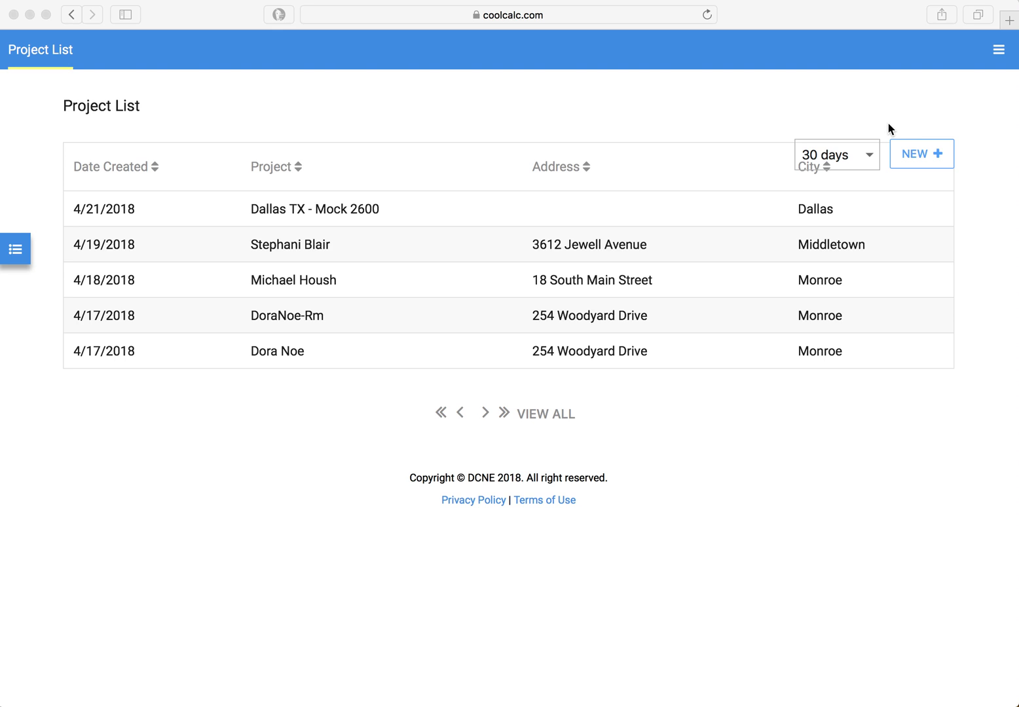
Start a new project named Example Block with a Block load calculation
click(912, 154)
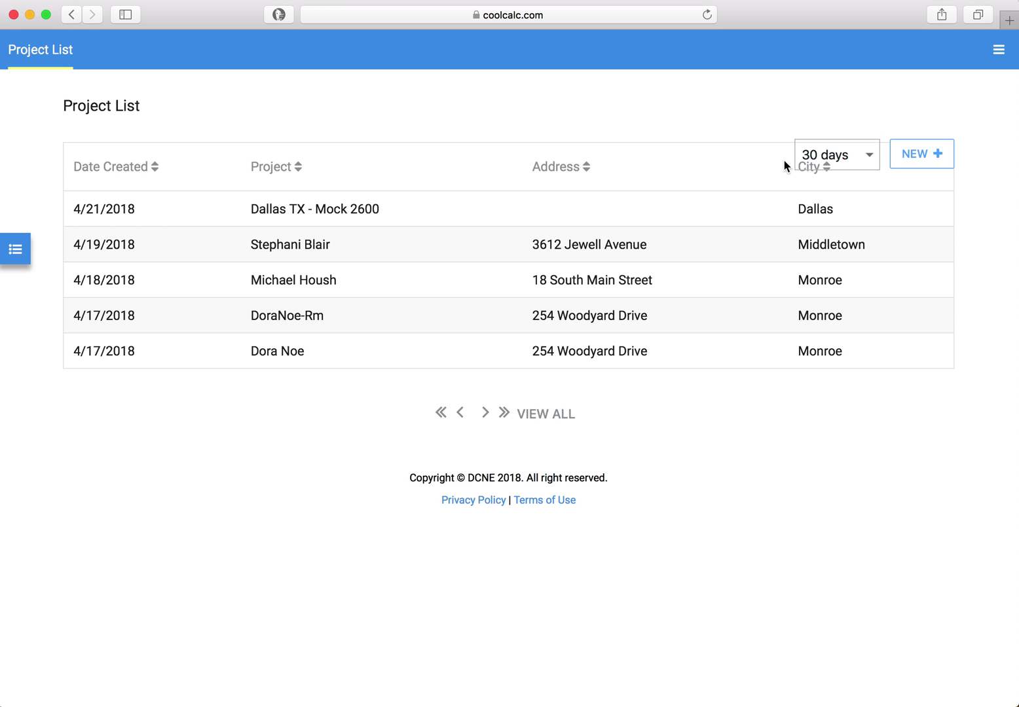
click(911, 165)
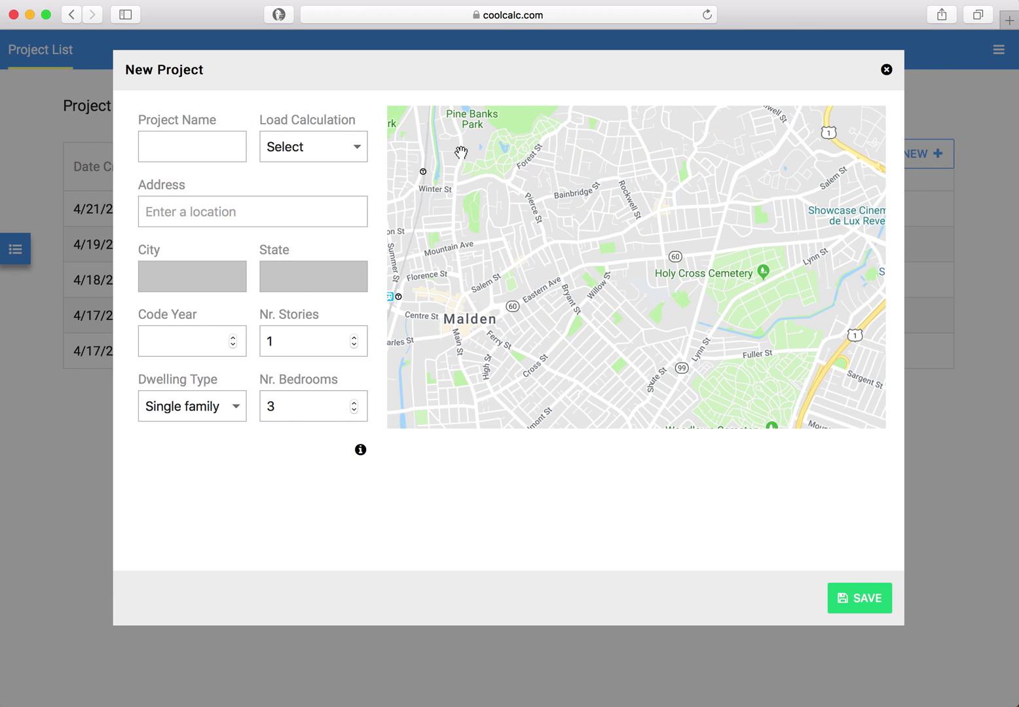
click(211, 150)
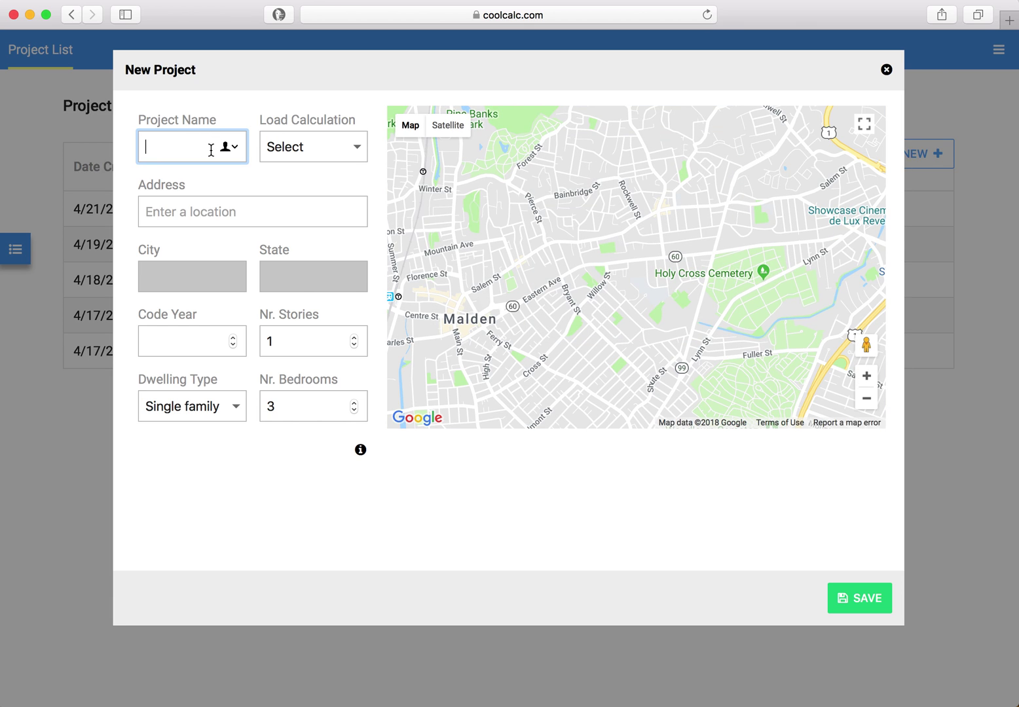
text(Exam)
text(Blo)
text(ck)
click(358, 148)
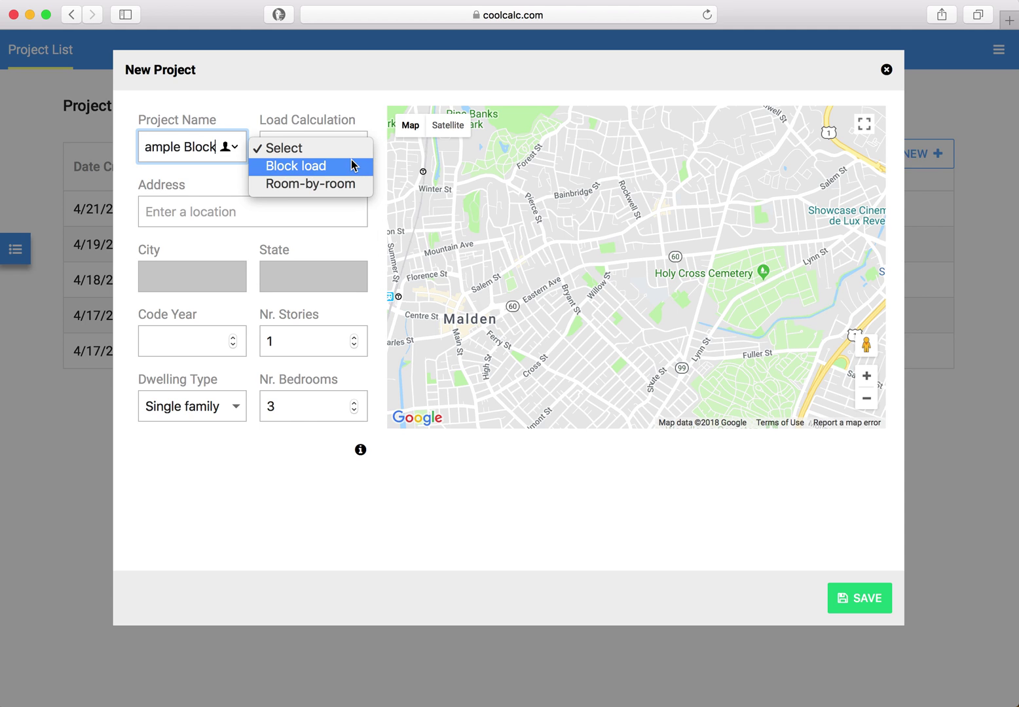
click(353, 166)
click(296, 205)
text(254)
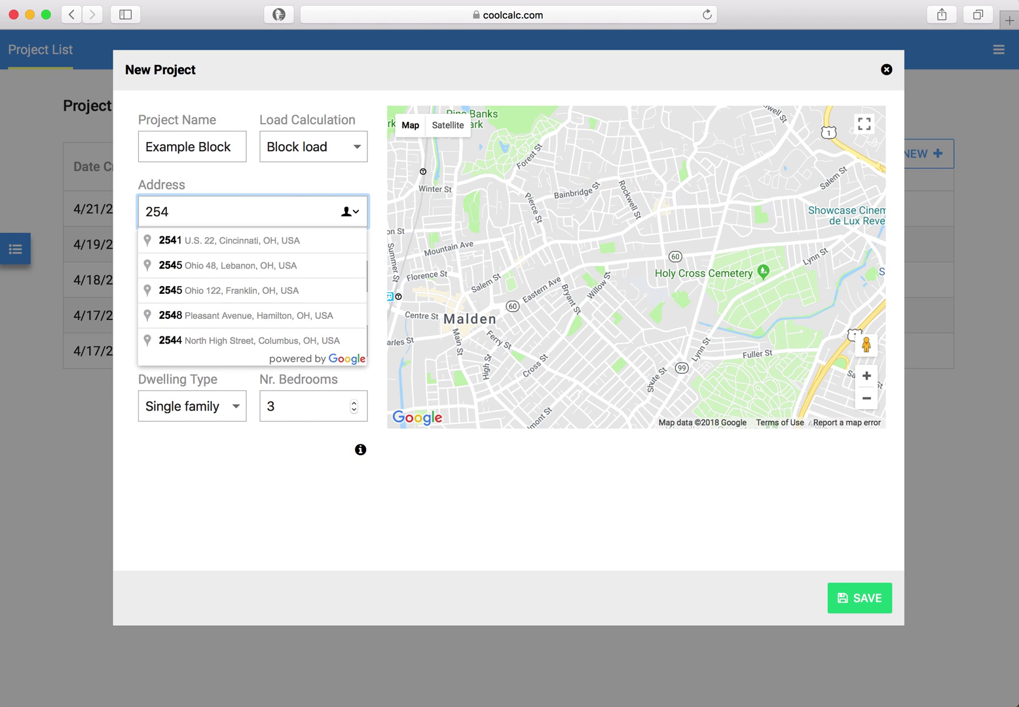
text( Woodyar)
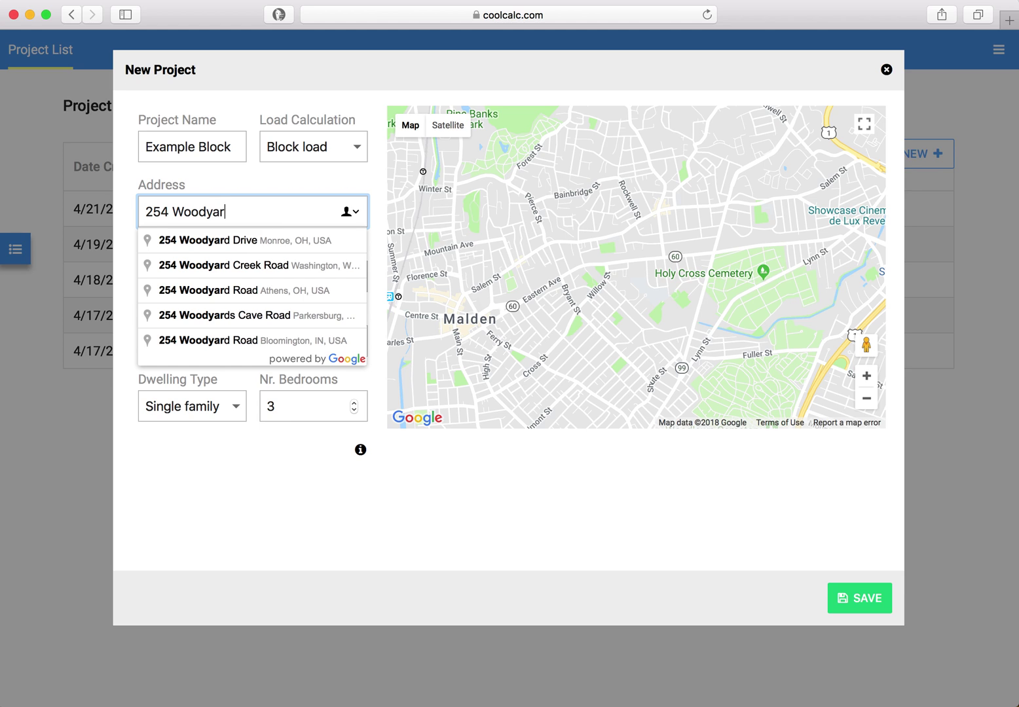
click(262, 239)
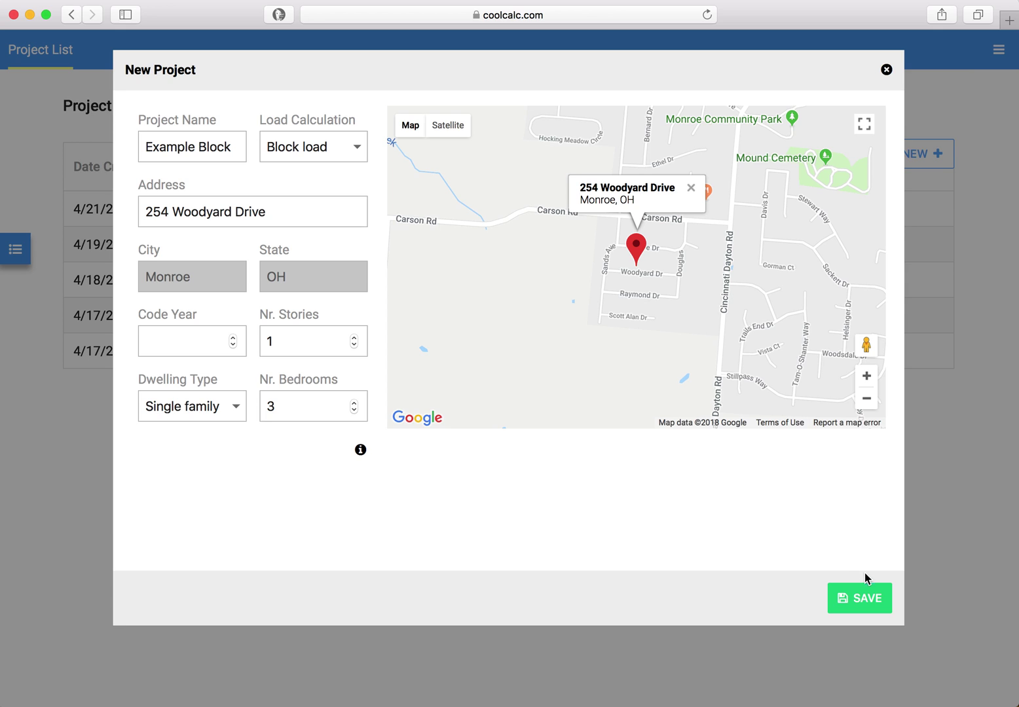
click(860, 597)
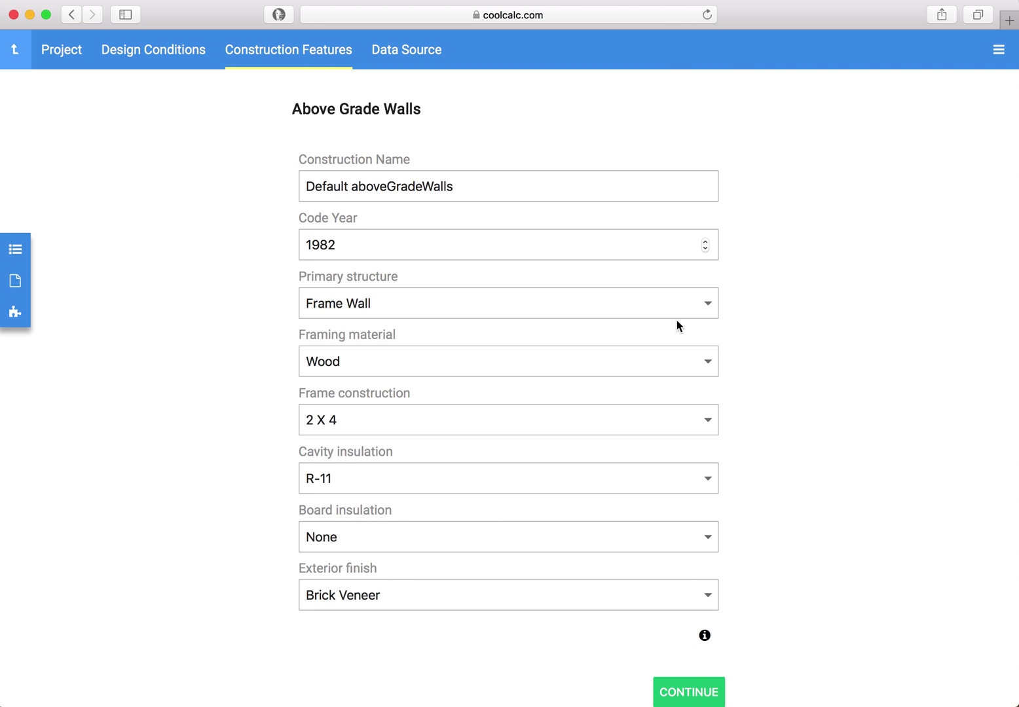
scroll(765, 255, down, 1)
scroll(765, 255, down, 1)
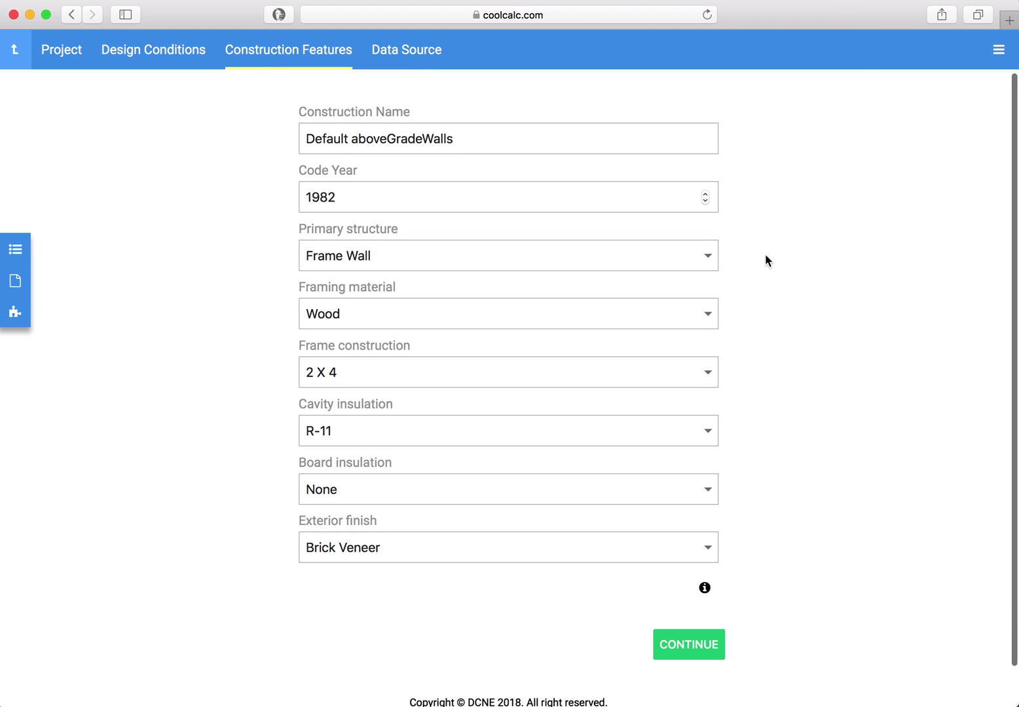
scroll(765, 254, down, 1)
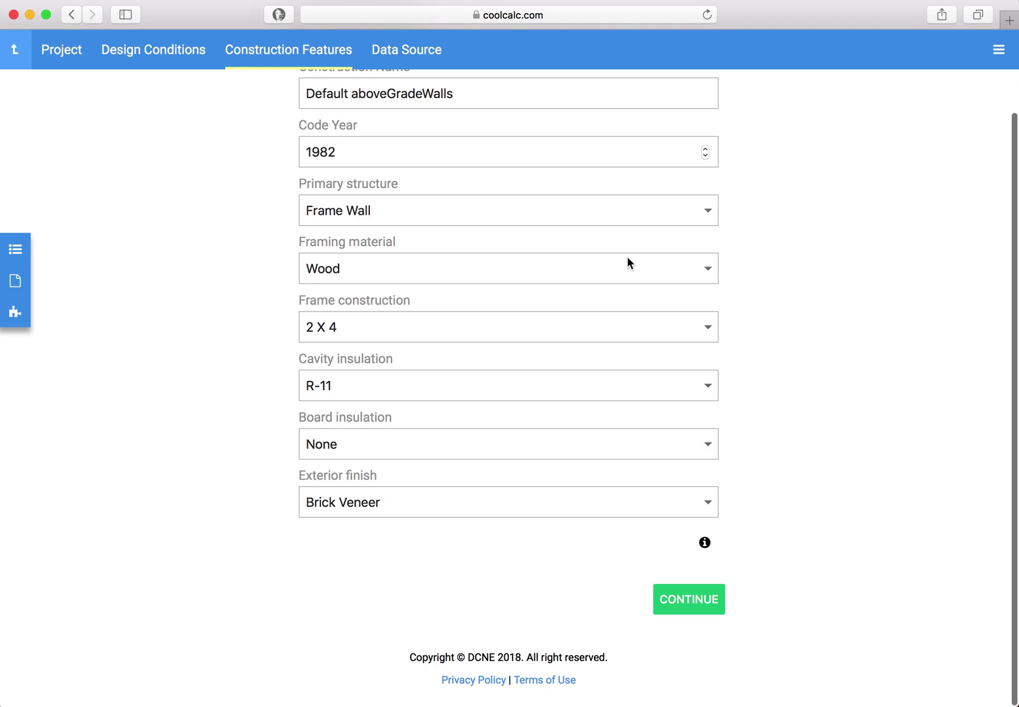
scroll(628, 258, up, 3)
scroll(628, 258, down, 3)
scroll(627, 258, up, 2)
scroll(627, 257, up, 2)
scroll(614, 373, down, 3)
Accept the default Above Grade Walls construction and continue
click(715, 645)
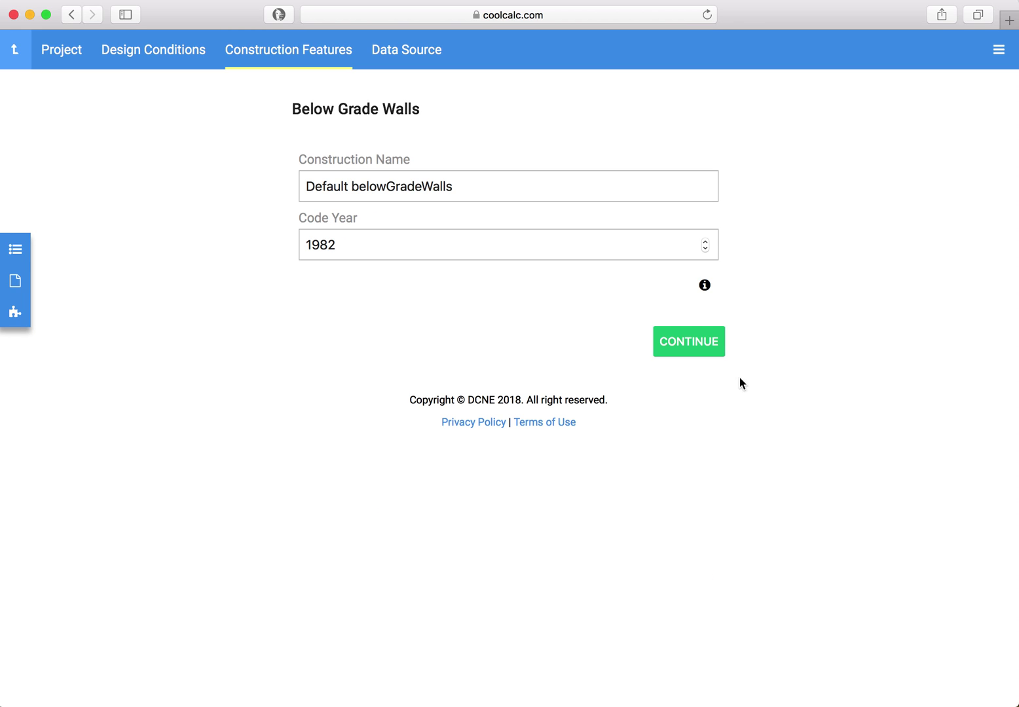
scroll(743, 394, down, 1)
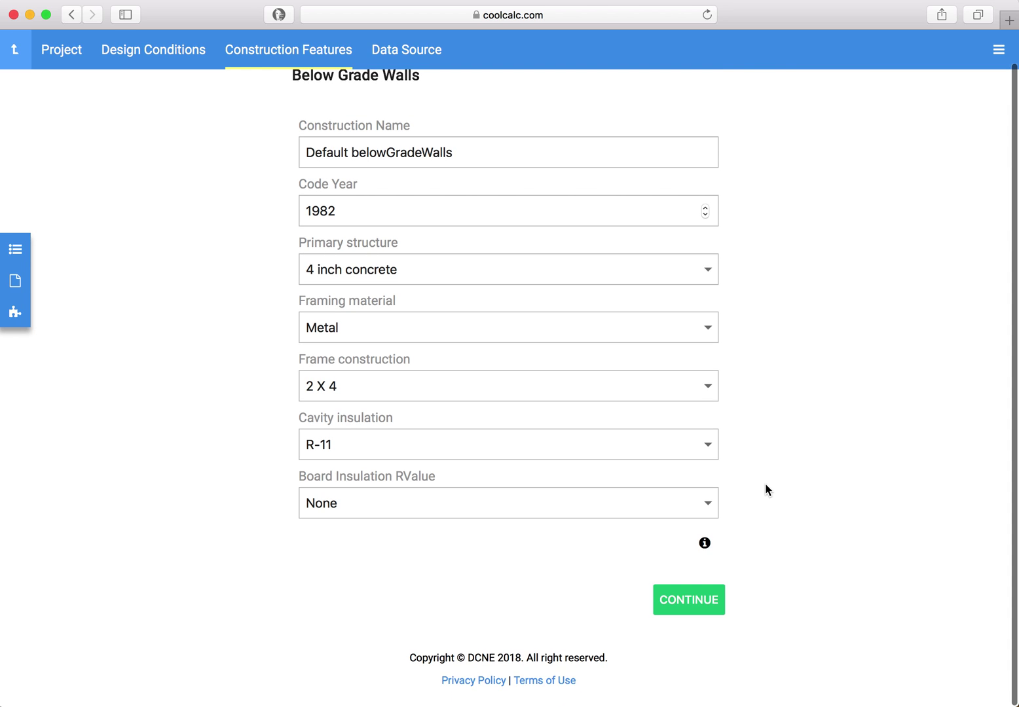
scroll(724, 379, up, 1)
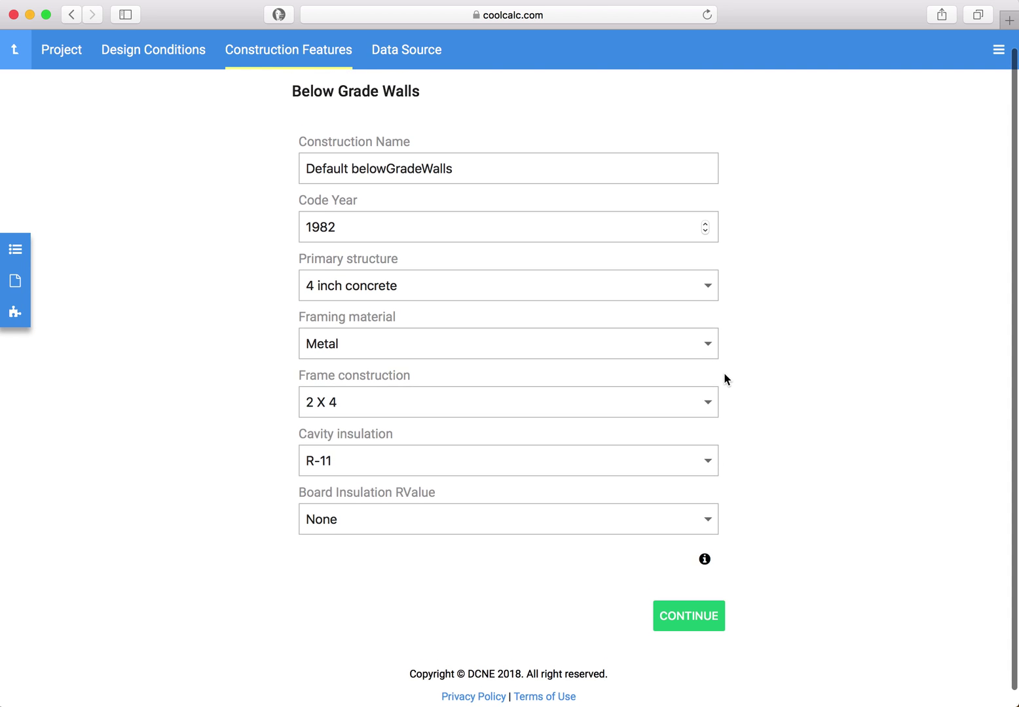
Set below-grade walls to 8 inch brick, stone or concrete with framing None, and continue
click(709, 281)
click(681, 300)
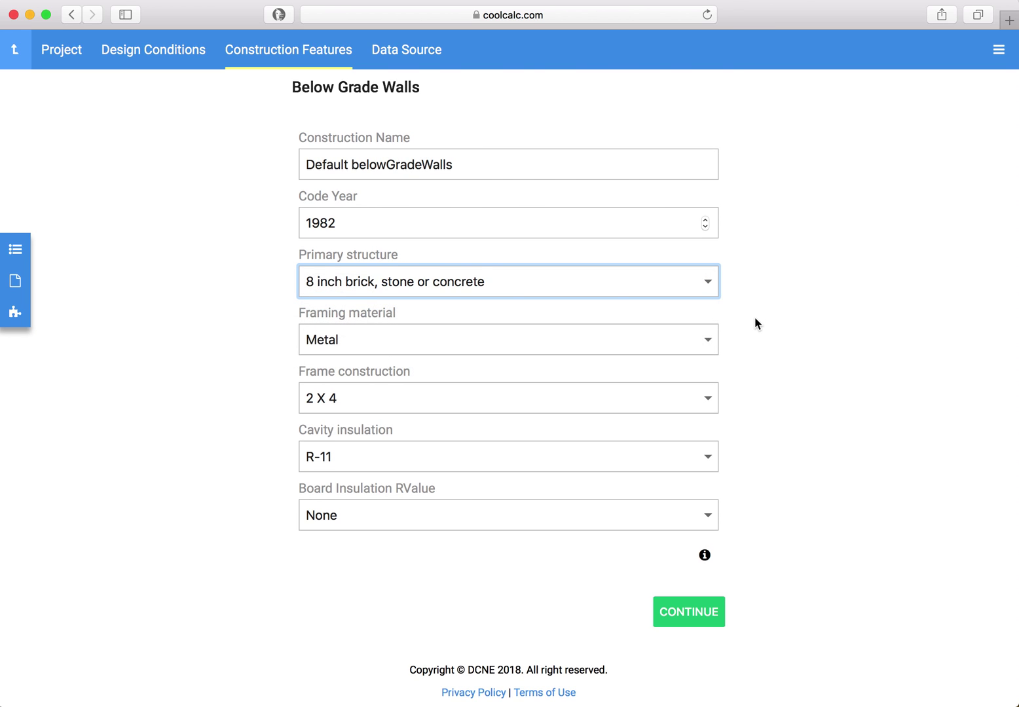
scroll(754, 320, down, 1)
click(705, 327)
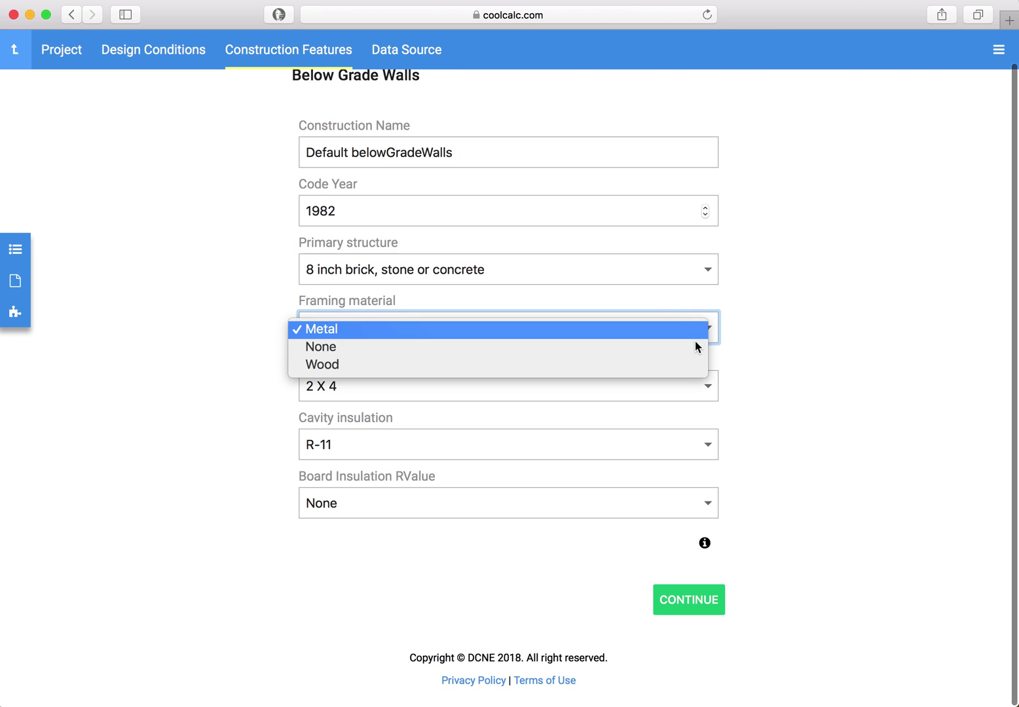
click(695, 345)
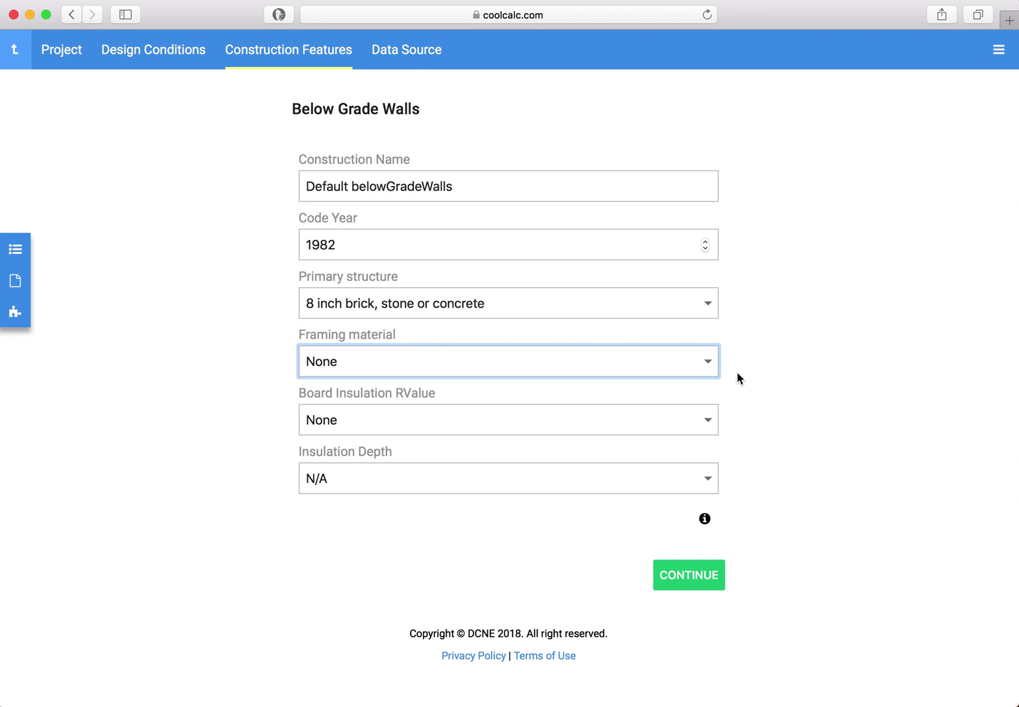
click(694, 575)
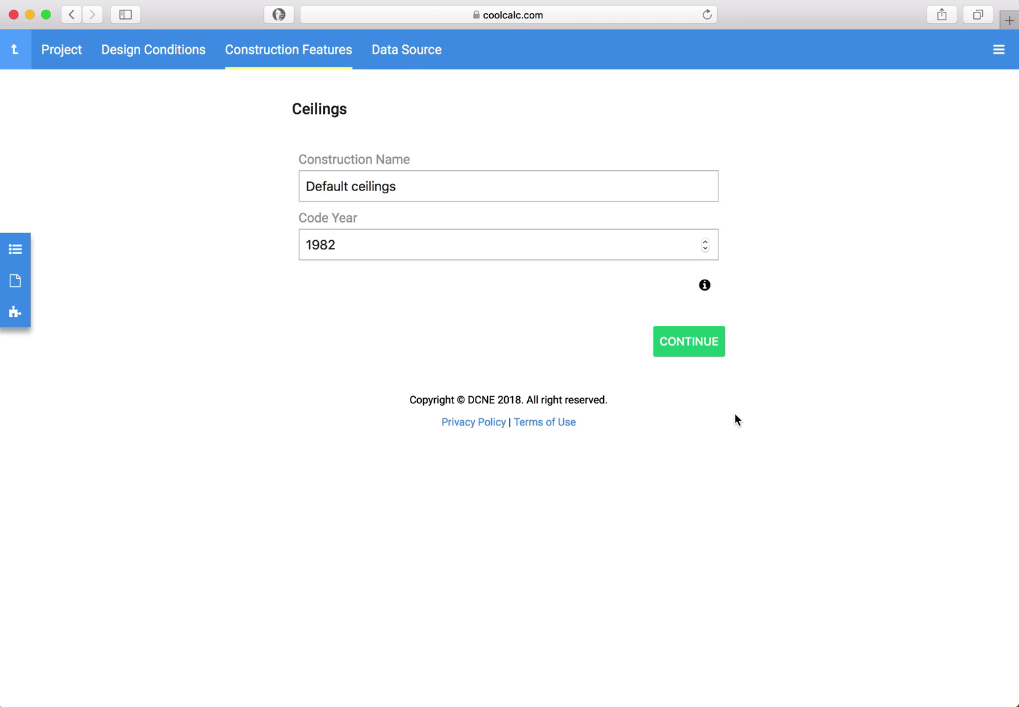
scroll(694, 290, down, 2)
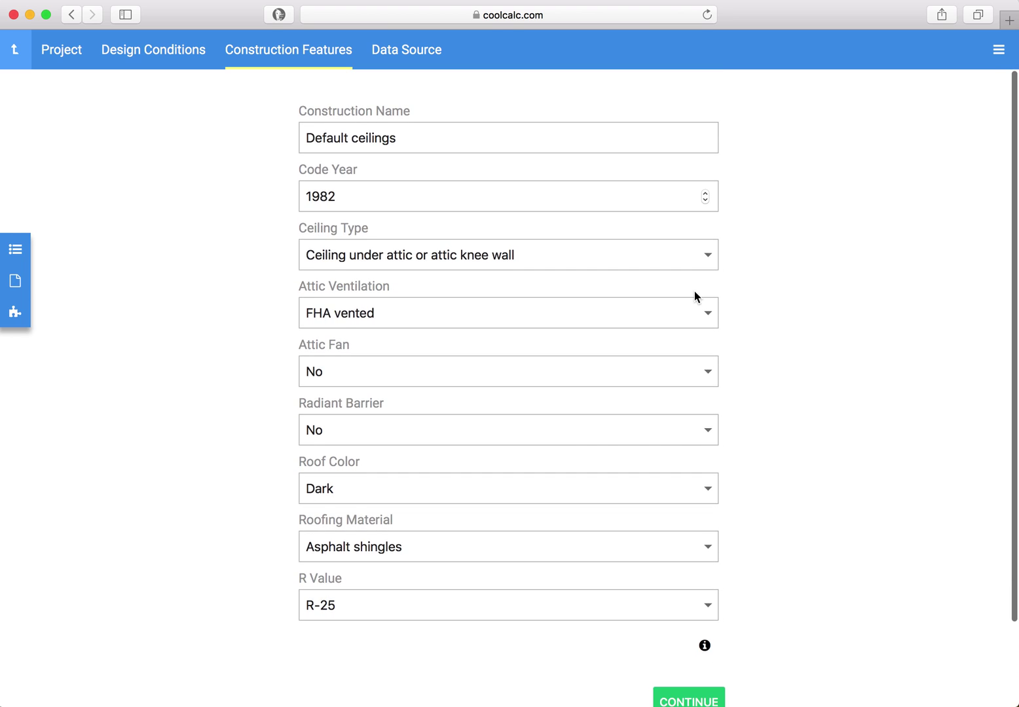
scroll(694, 291, down, 1)
scroll(694, 291, down, 1)
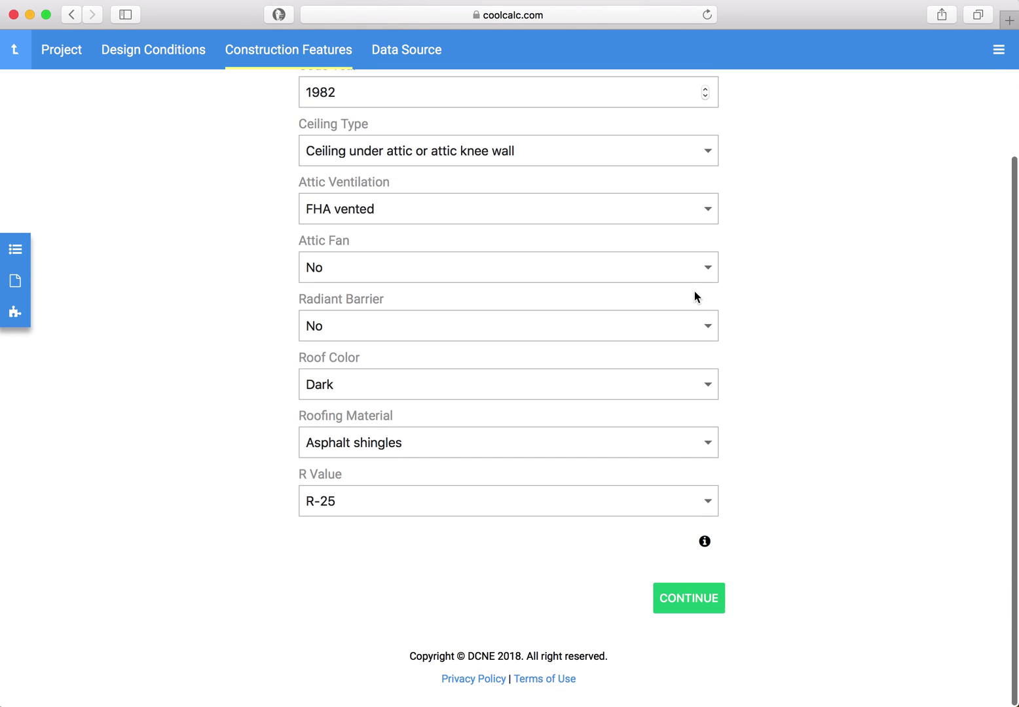
Set the ceiling R value to R-19 and roof colour to Light, and continue
click(706, 507)
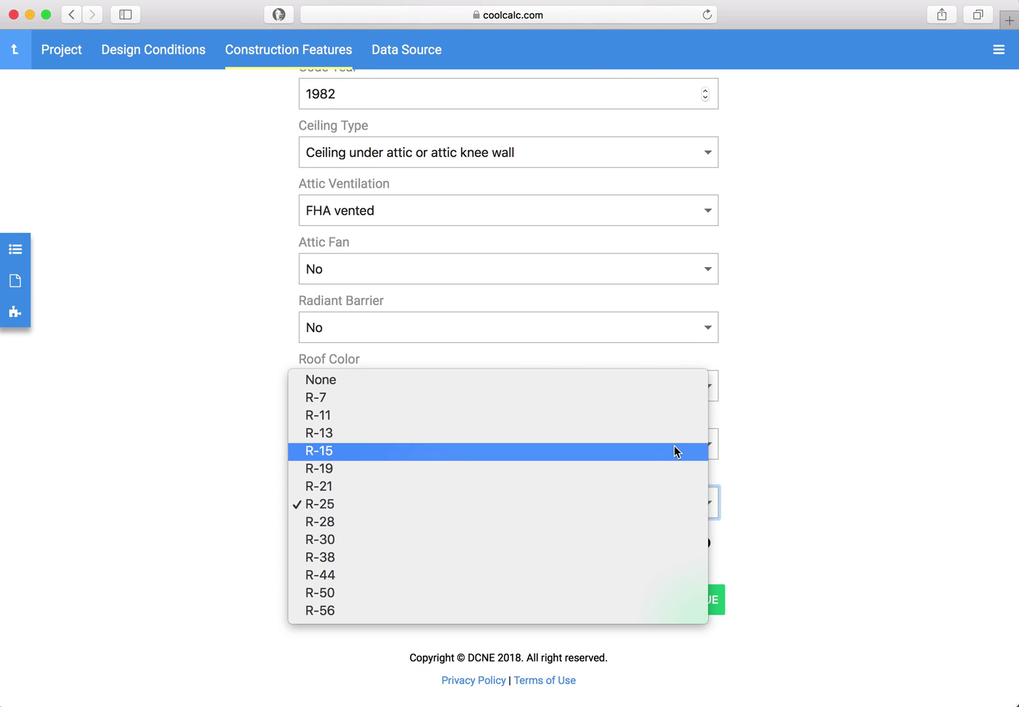
click(664, 469)
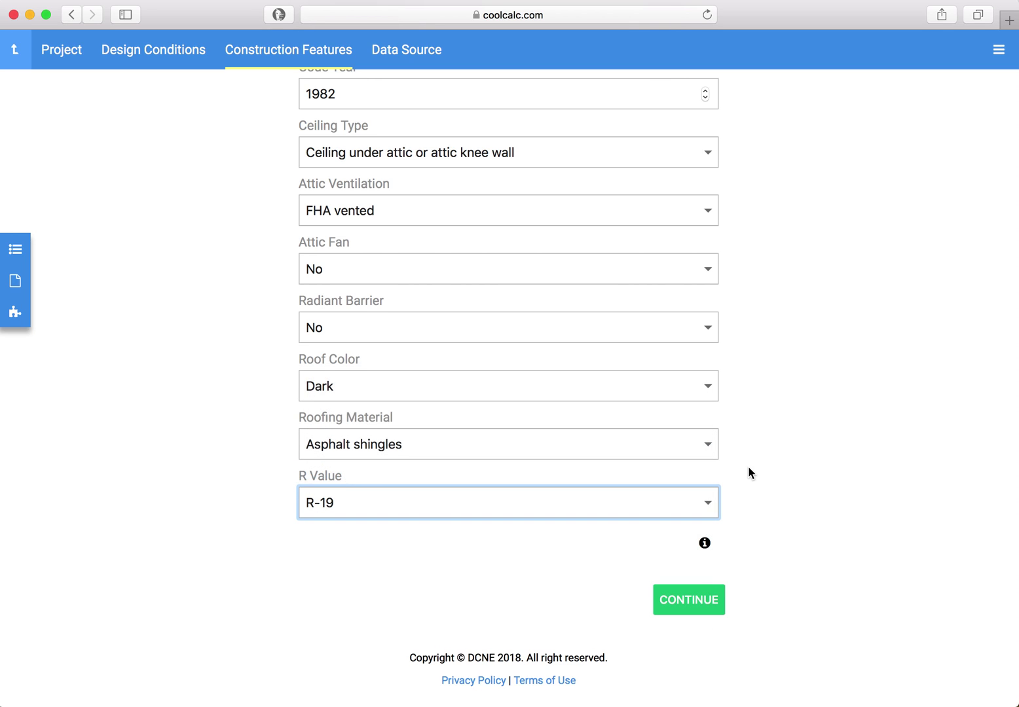
scroll(812, 475, up, 1)
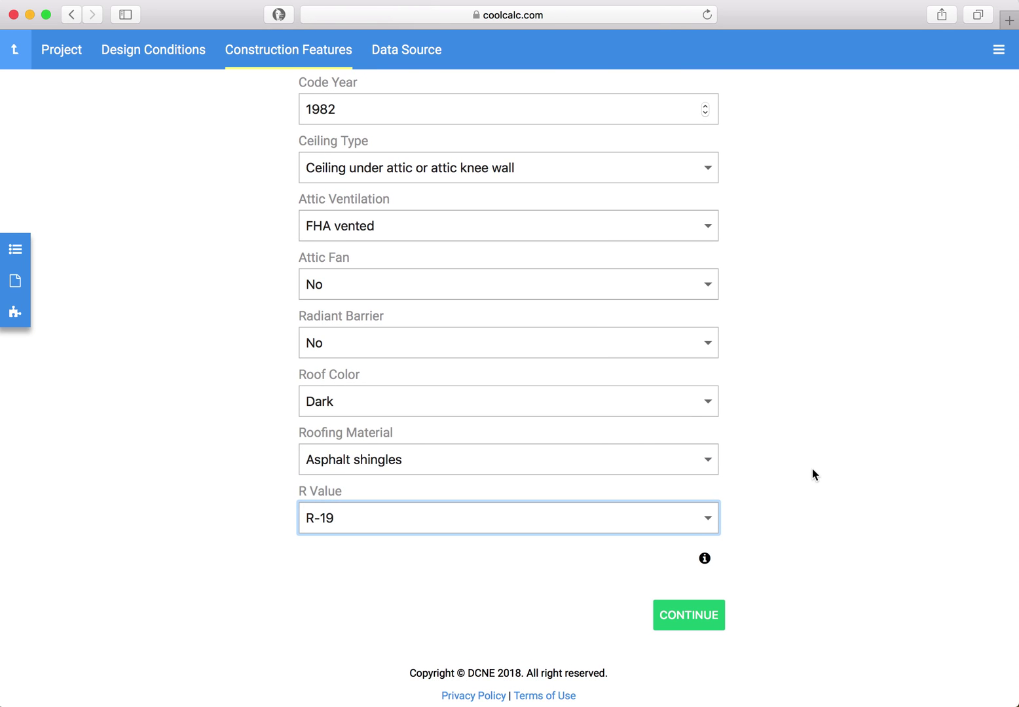
click(705, 406)
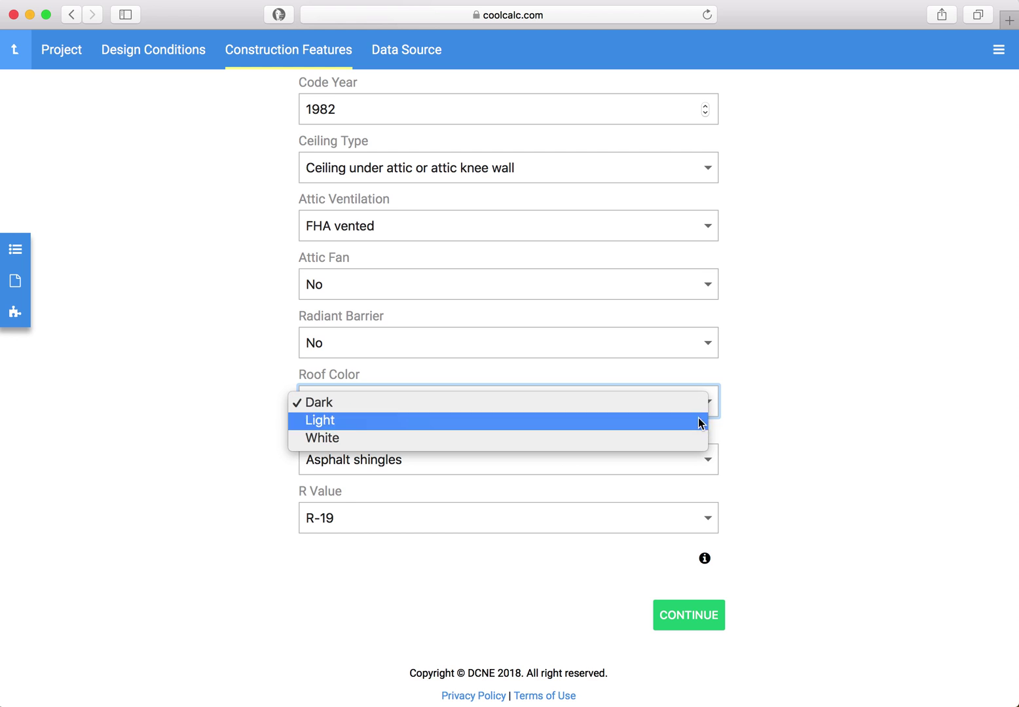
click(698, 419)
scroll(770, 424, down, 1)
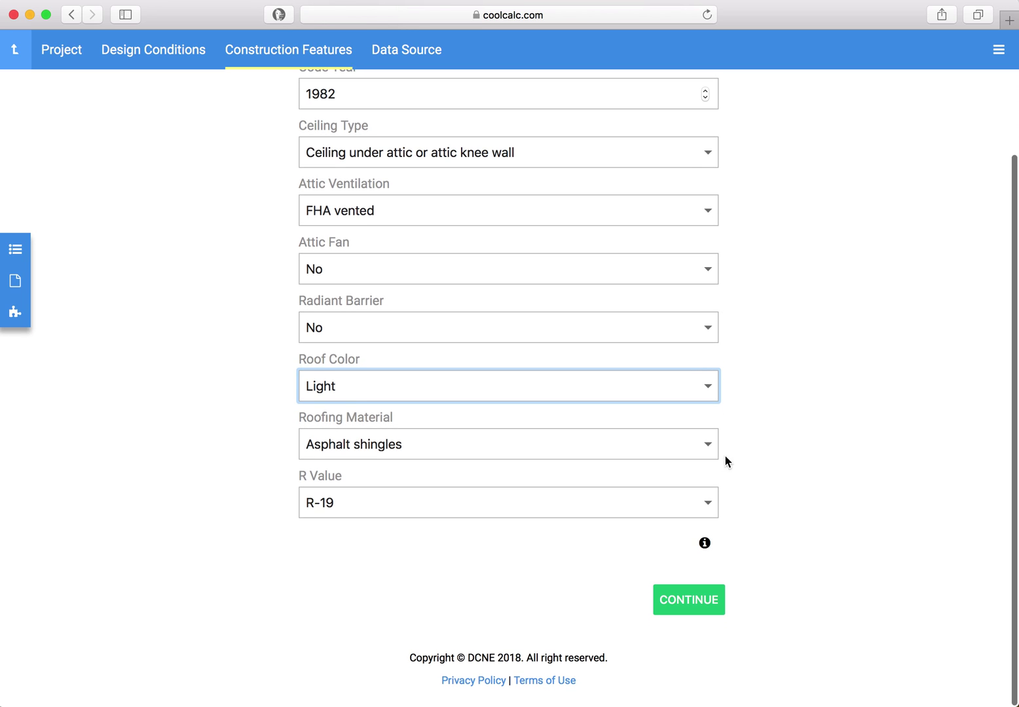
click(691, 604)
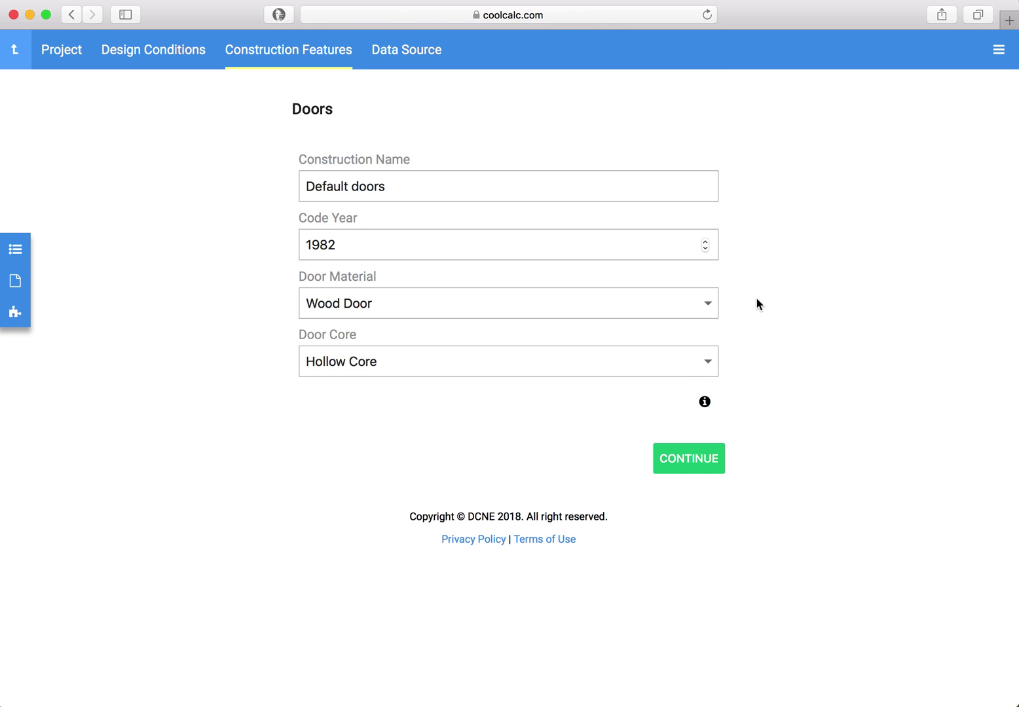
Accept the default doors, floors, skylights and windows constructions
click(690, 461)
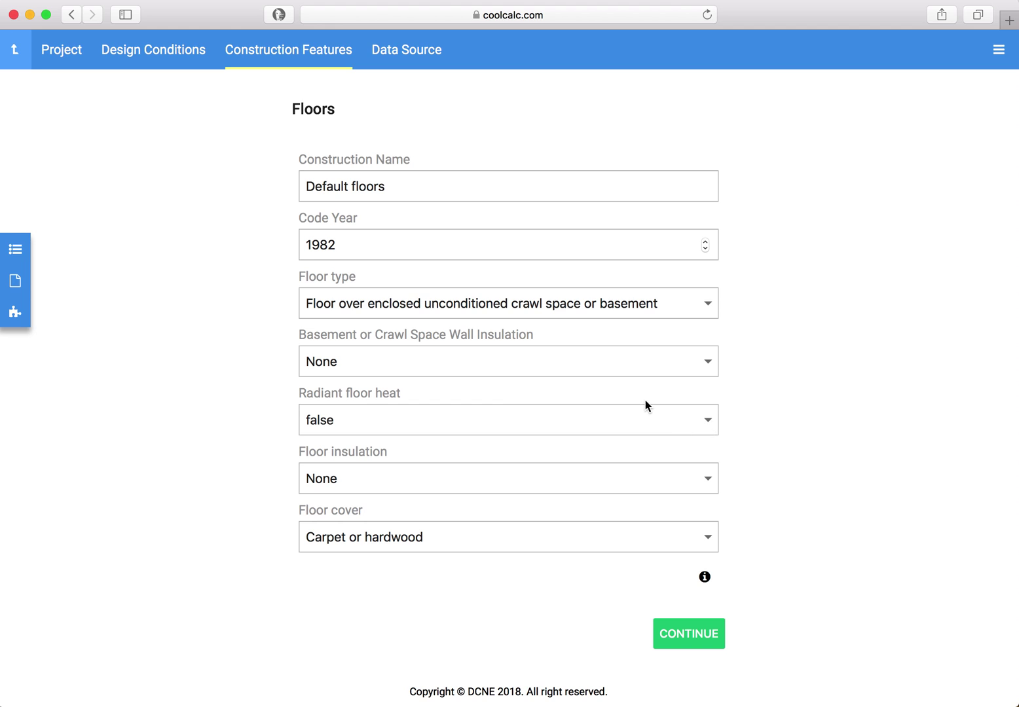
scroll(646, 405, down, 1)
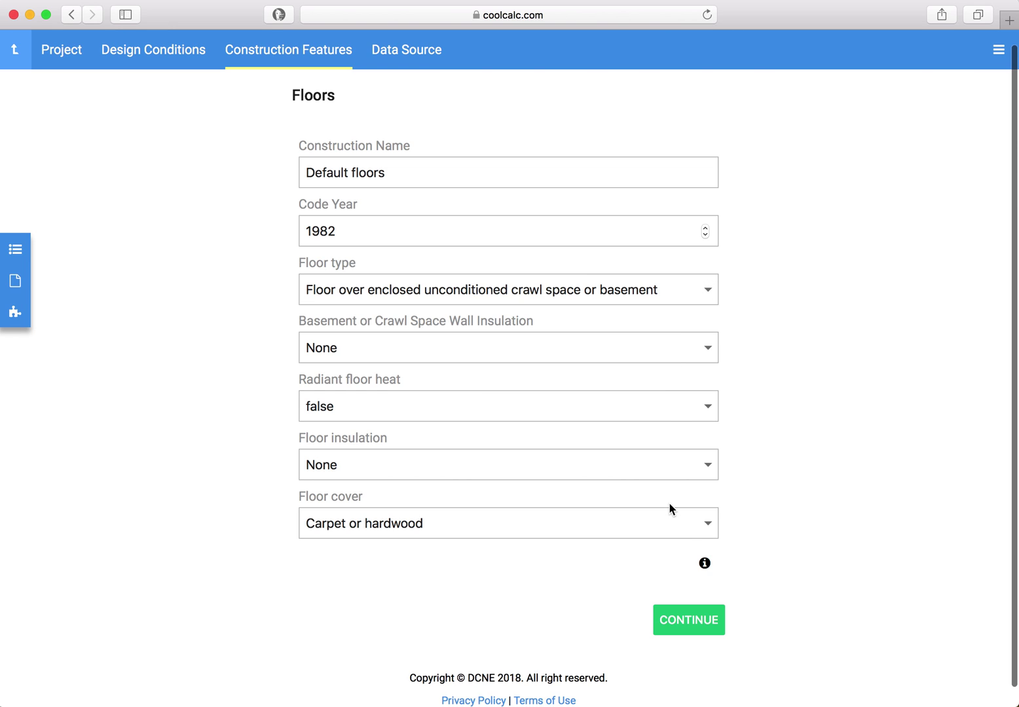
click(694, 623)
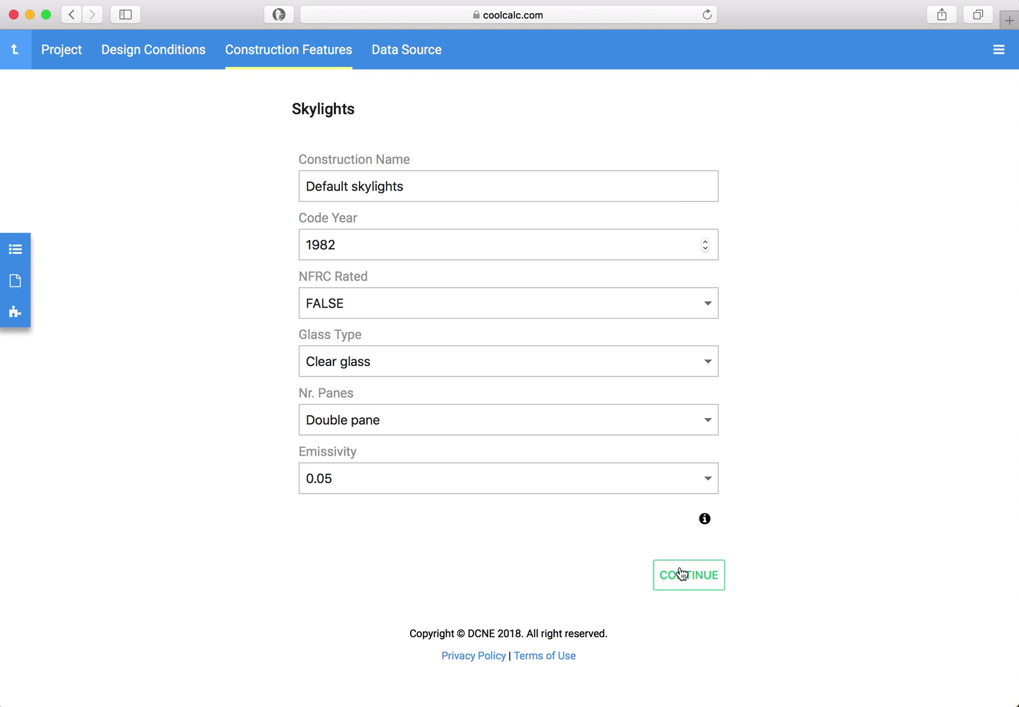
click(679, 578)
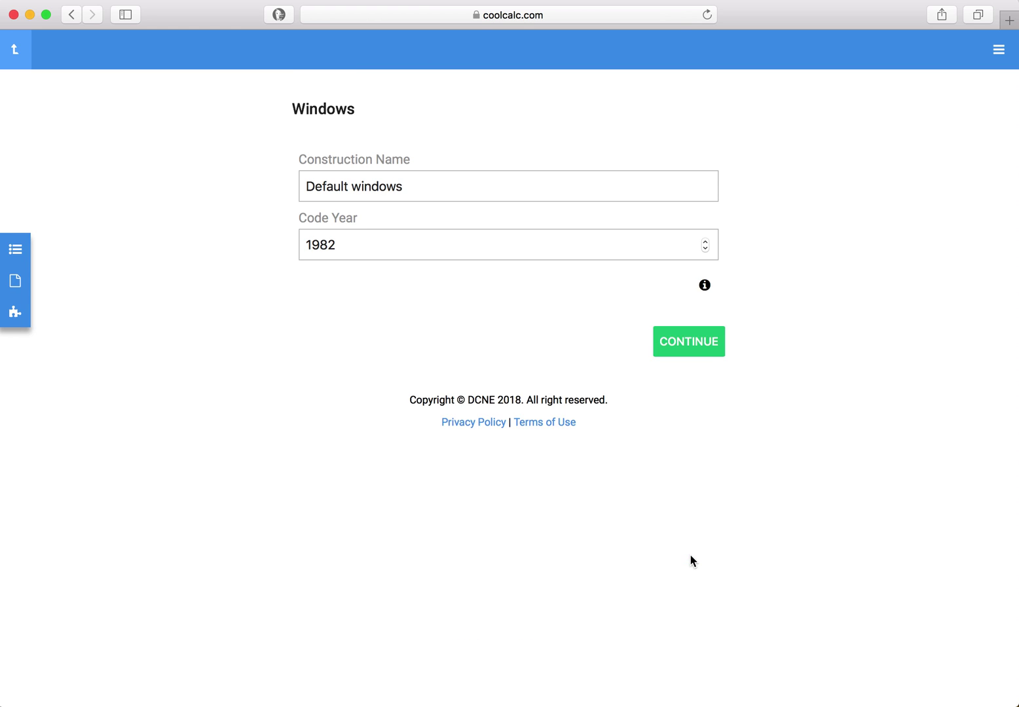
scroll(682, 534, down, 2)
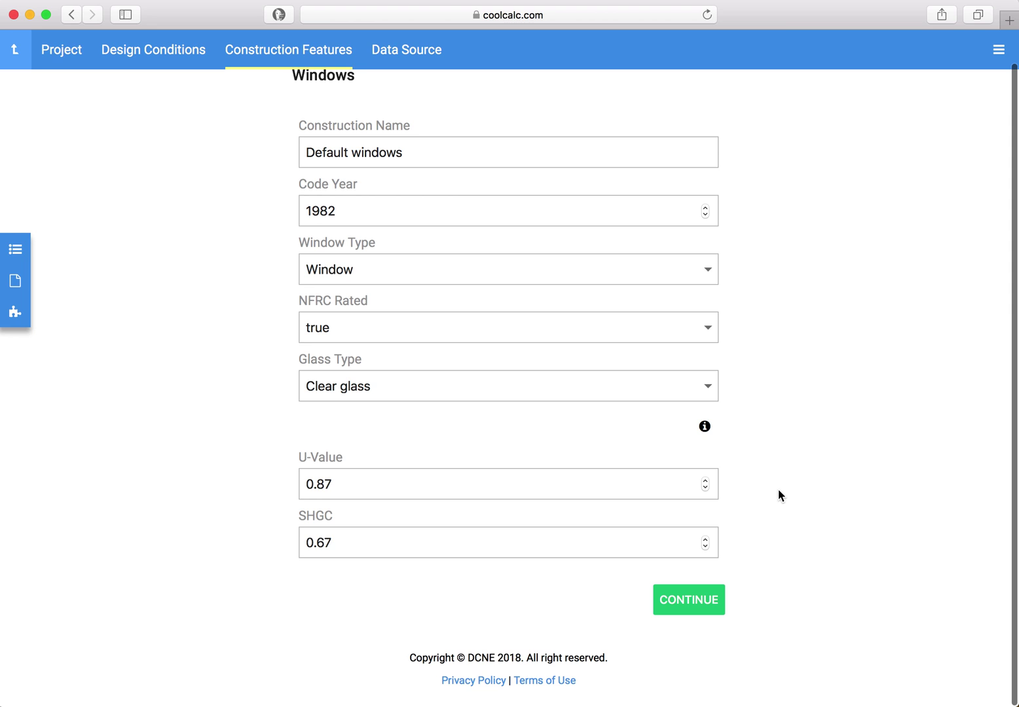
click(697, 603)
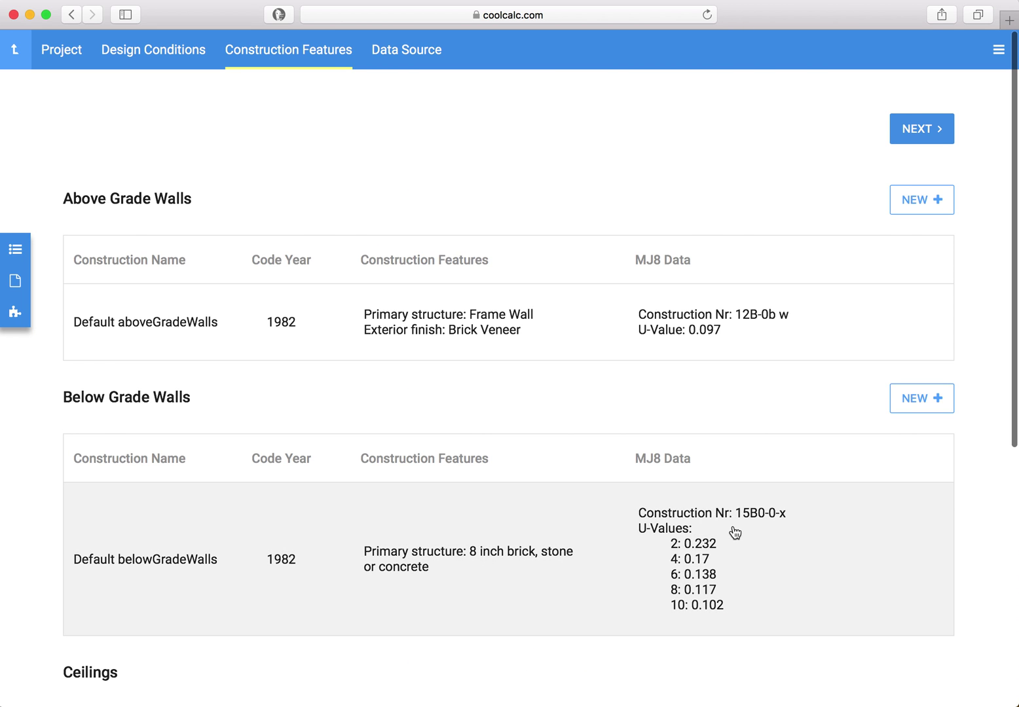
scroll(734, 533, down, 1)
scroll(735, 533, down, 3)
scroll(735, 532, down, 3)
scroll(734, 533, up, 5)
scroll(734, 533, down, 6)
scroll(735, 533, down, 3)
scroll(734, 533, down, 3)
scroll(735, 533, down, 3)
scroll(734, 533, down, 1)
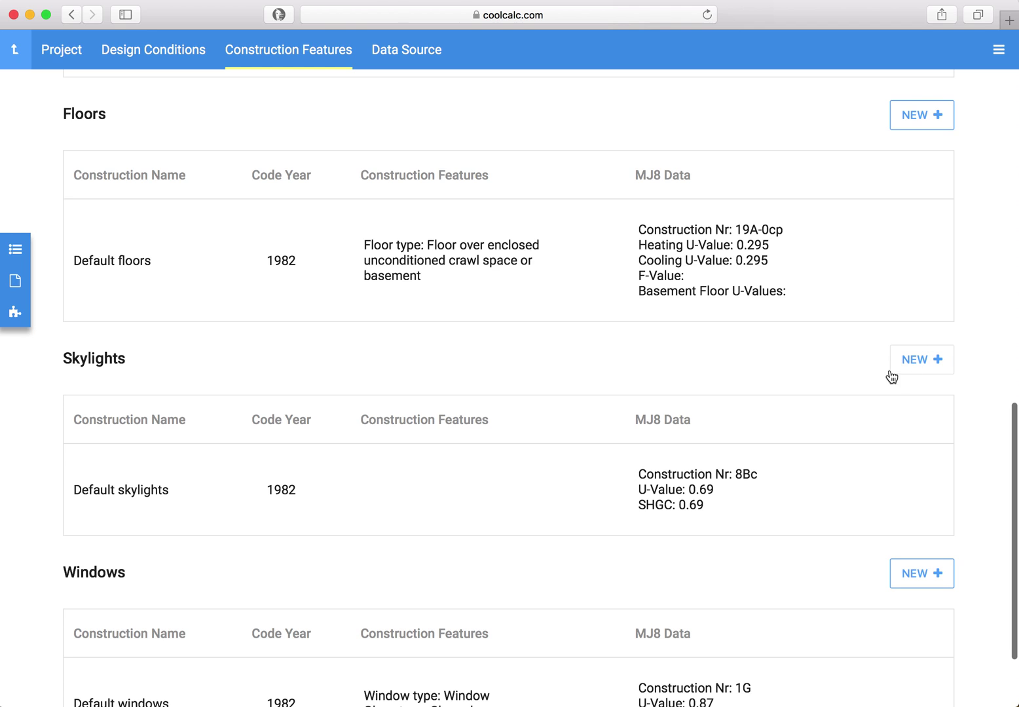
scroll(881, 392, up, 1)
scroll(882, 392, up, 5)
scroll(882, 392, up, 5)
scroll(935, 214, up, 3)
scroll(935, 212, up, 2)
Move on through Data Source to adding a new room by map trace
click(931, 143)
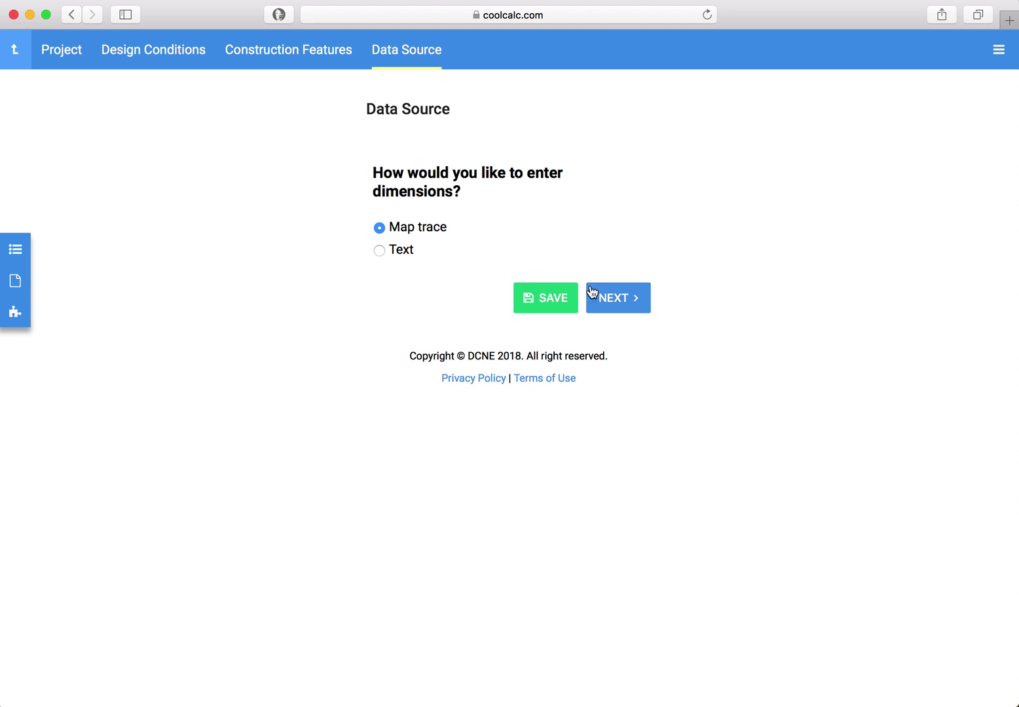
click(637, 295)
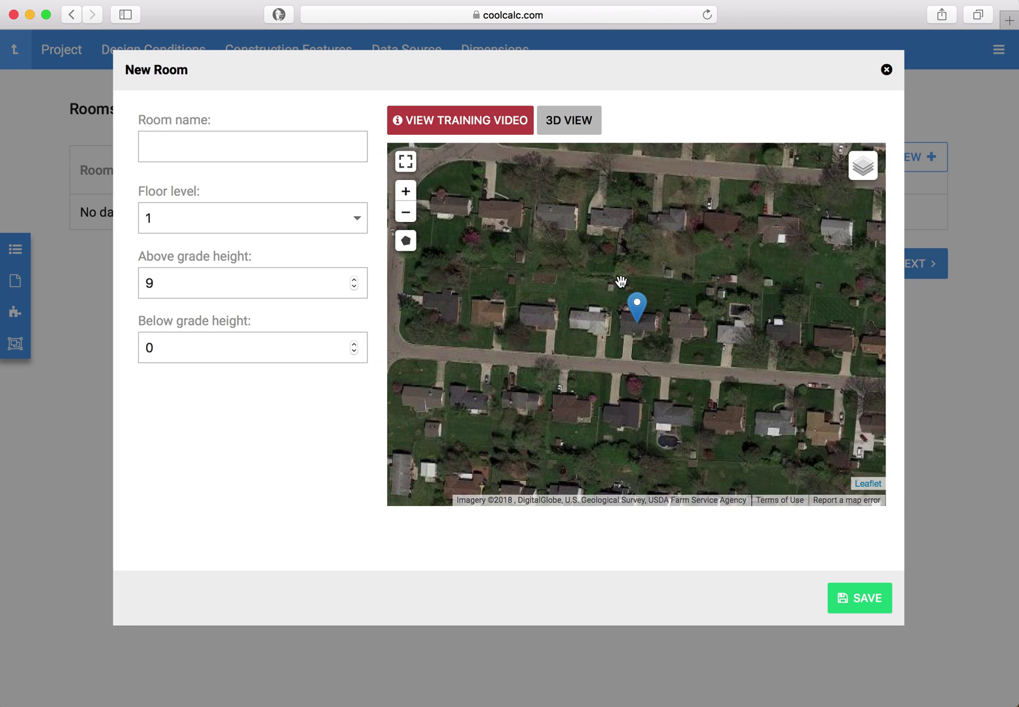
Zoom the satellite map onto the house and start the polygon draw tool
click(406, 192)
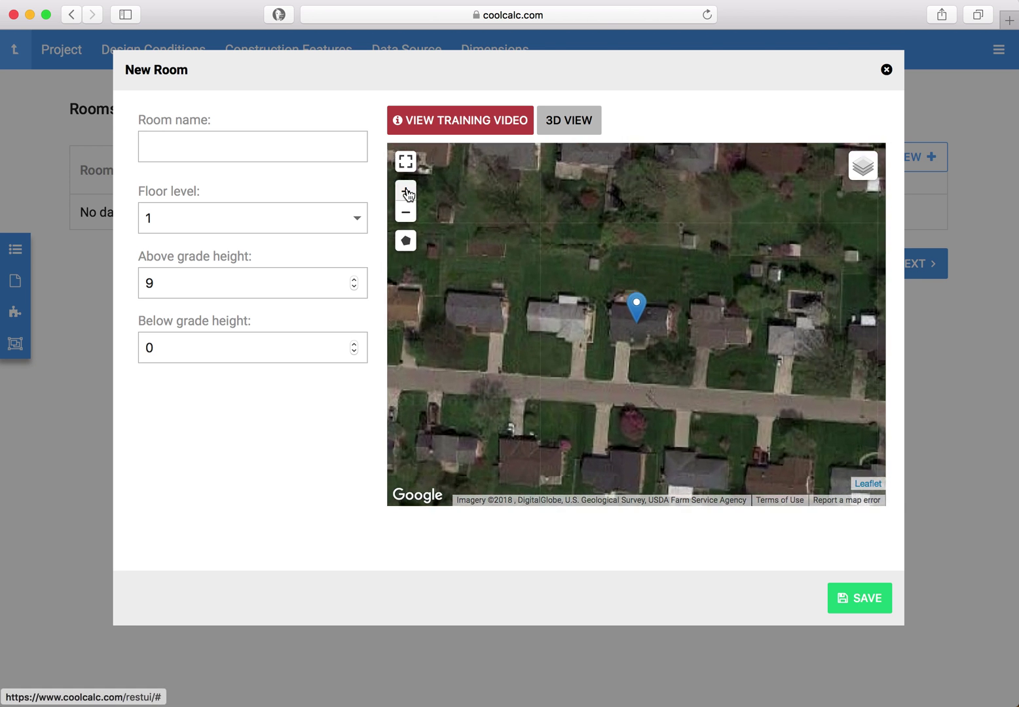
click(406, 191)
click(406, 193)
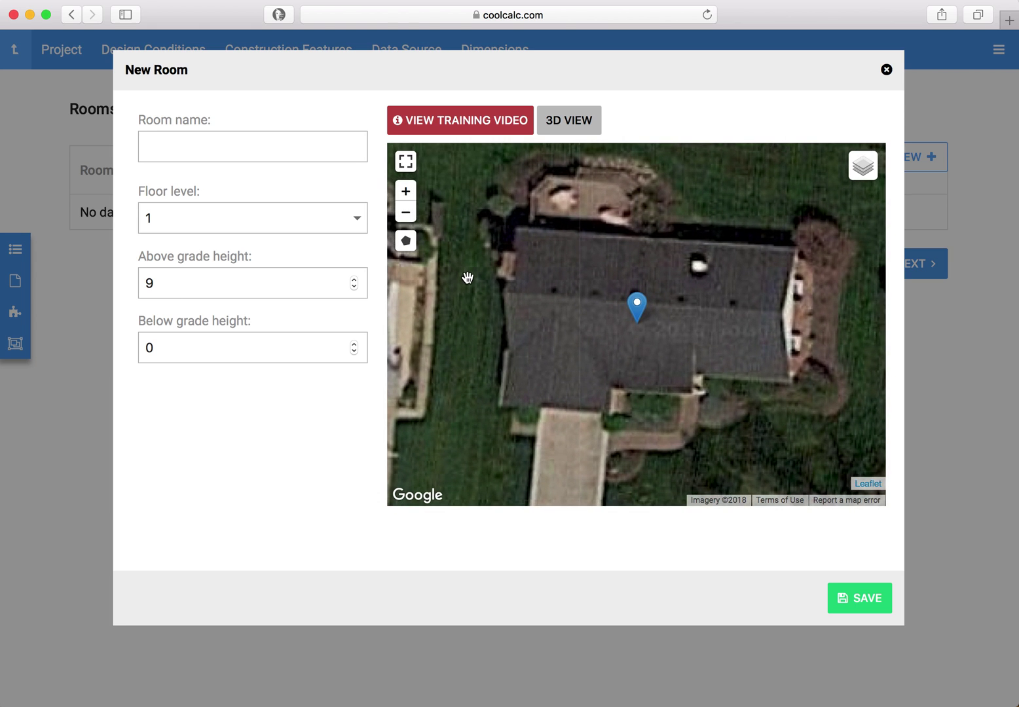
click(406, 240)
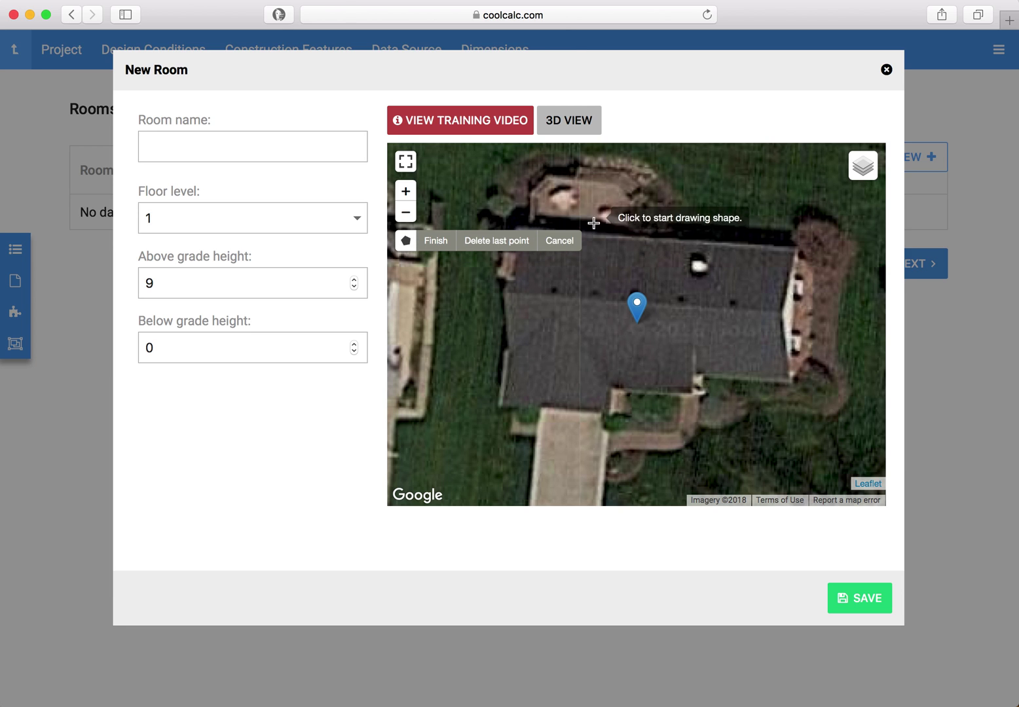
click(406, 212)
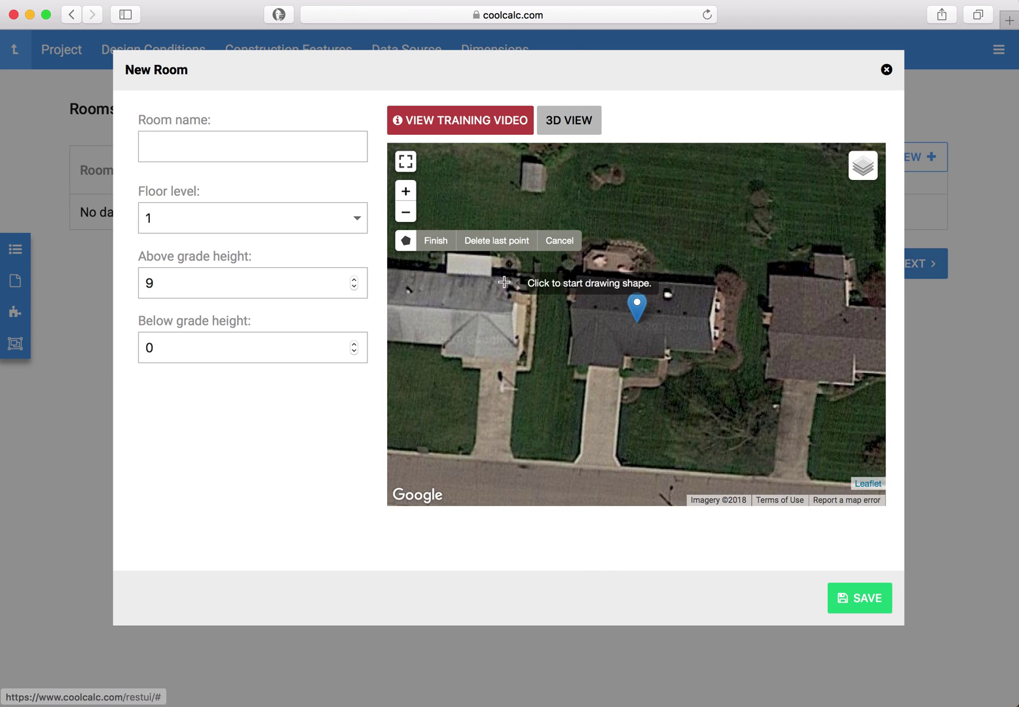
Trace the house footprint corners around the roof, right side, bottom and left notch
click(580, 276)
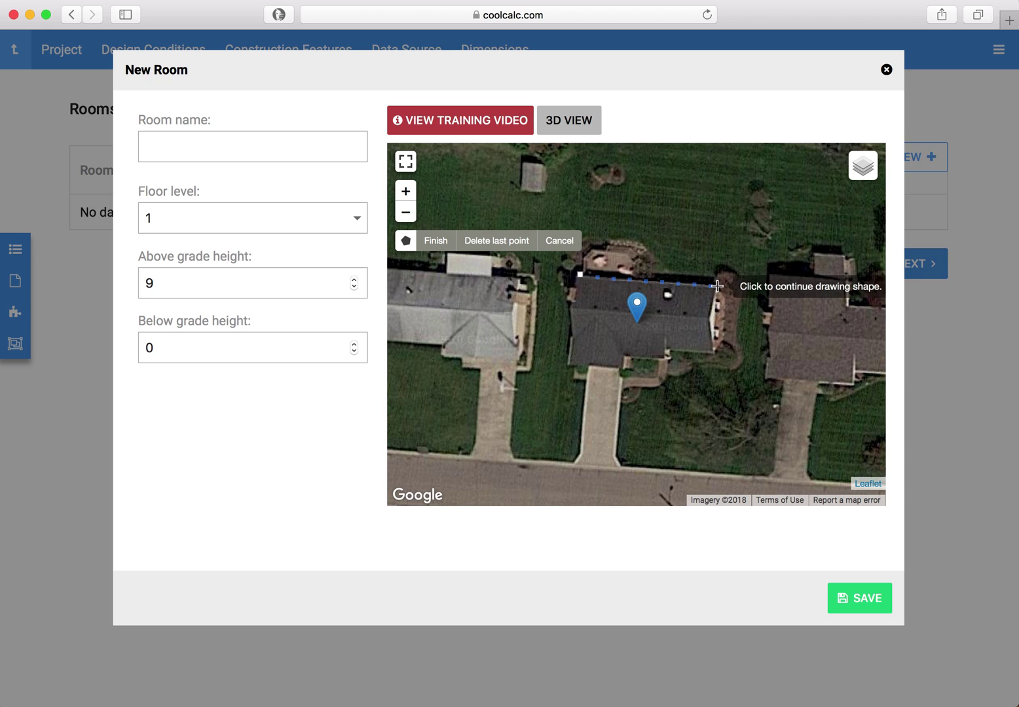
click(717, 285)
click(714, 349)
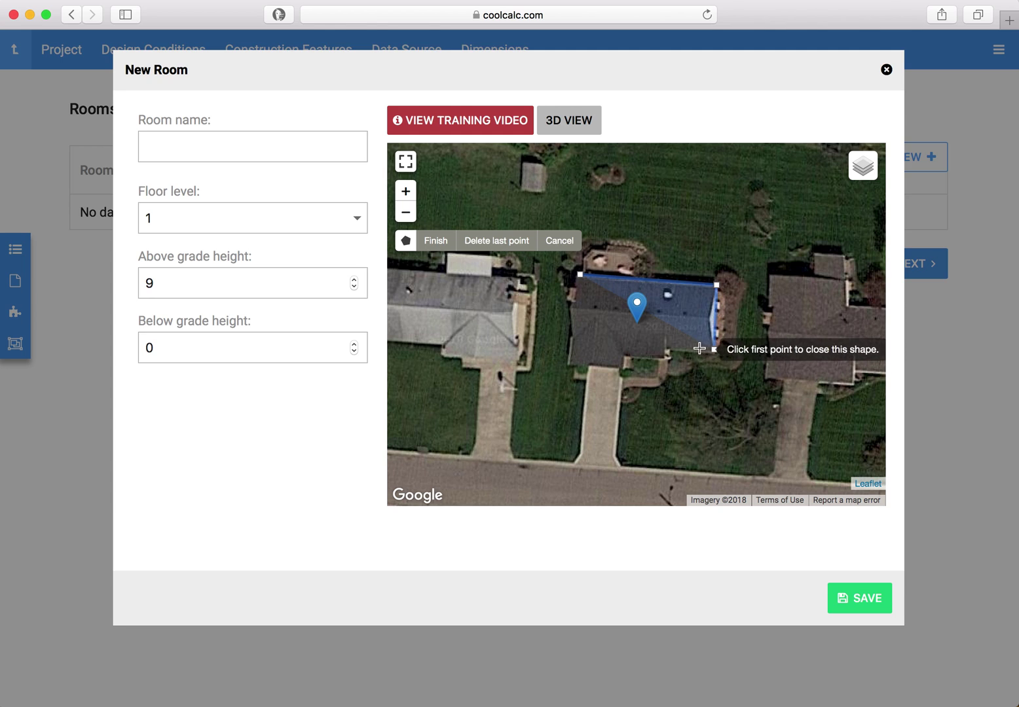
click(625, 348)
click(622, 314)
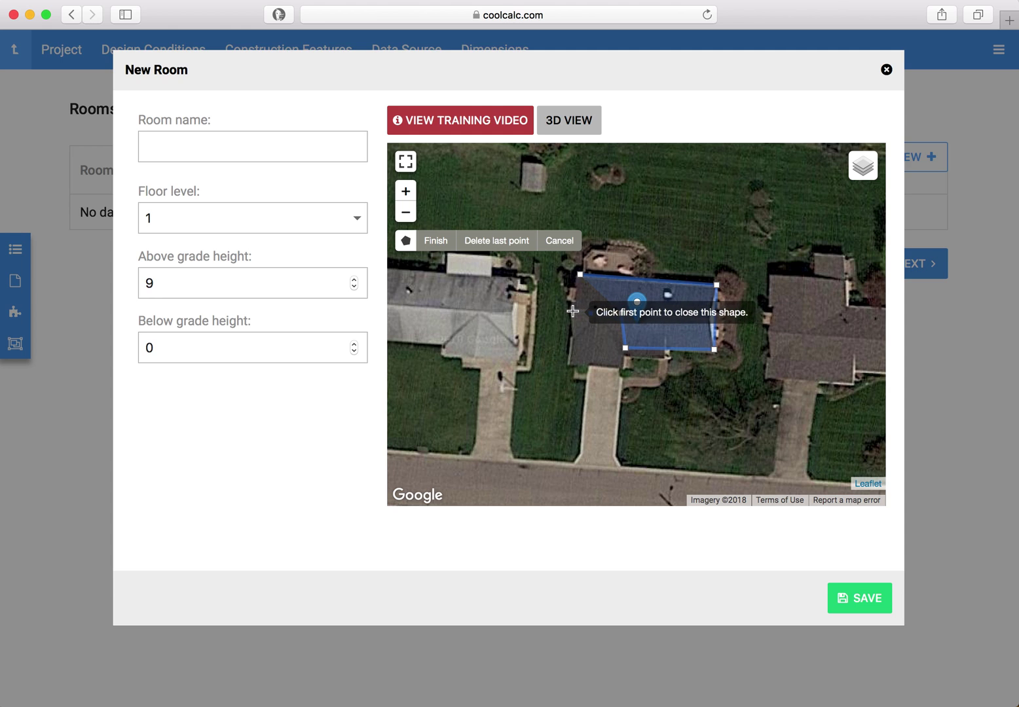
click(569, 309)
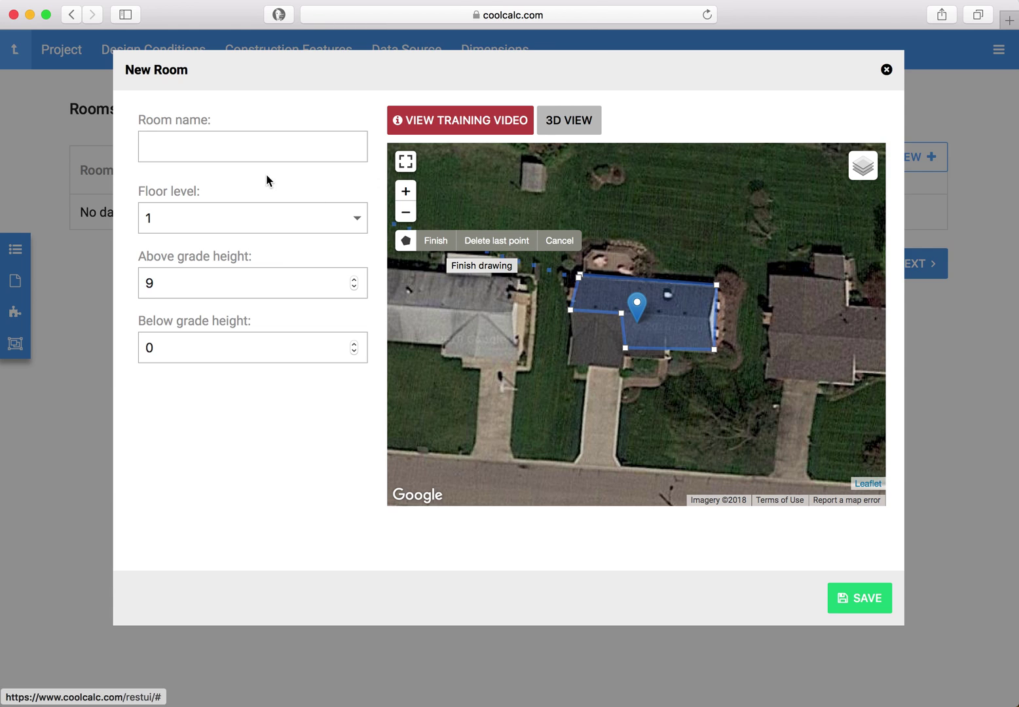
Name the room FirstFloor with above-grade height 8 and attempt to save, dismissing the error
click(262, 151)
text(FirstFl)
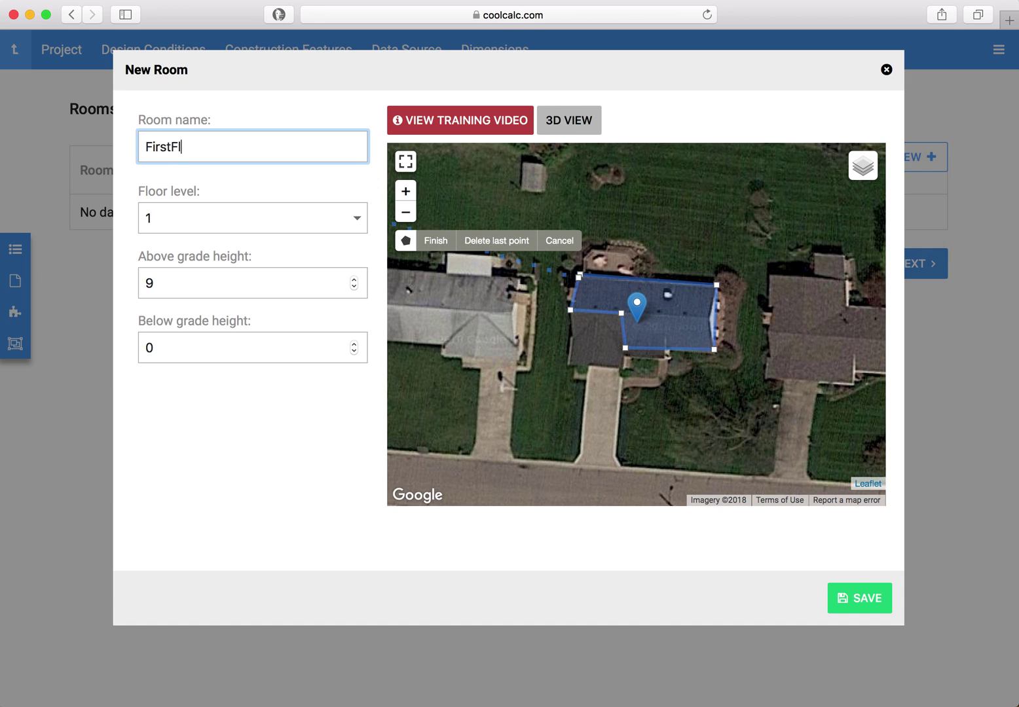
text(oor)
click(353, 286)
click(354, 286)
click(353, 286)
click(353, 286)
click(353, 286)
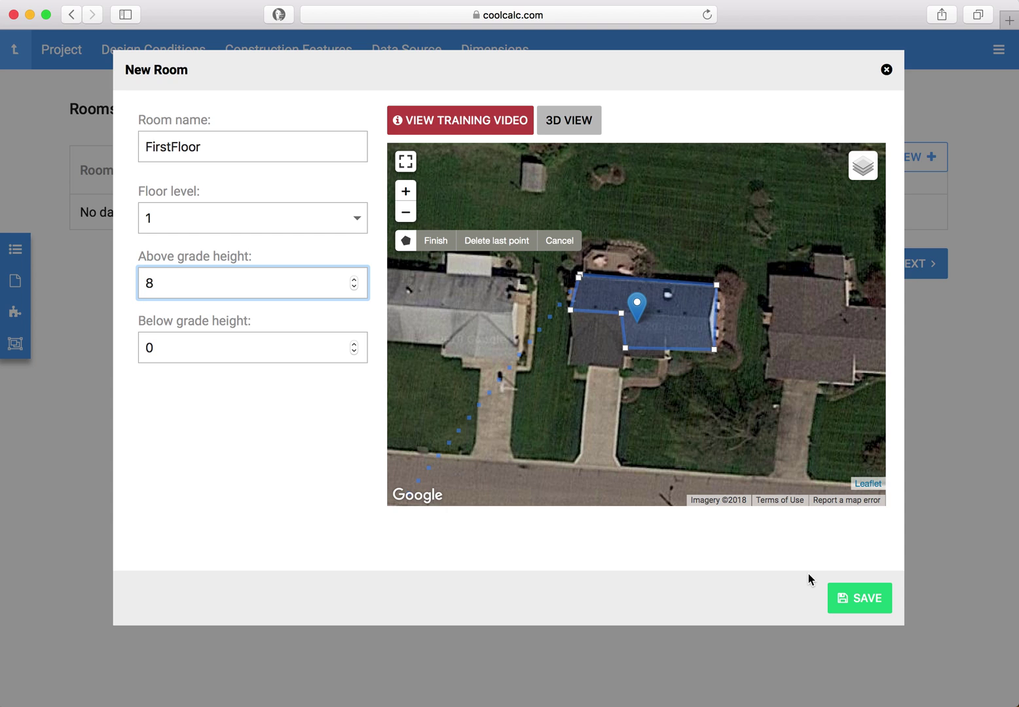
click(835, 596)
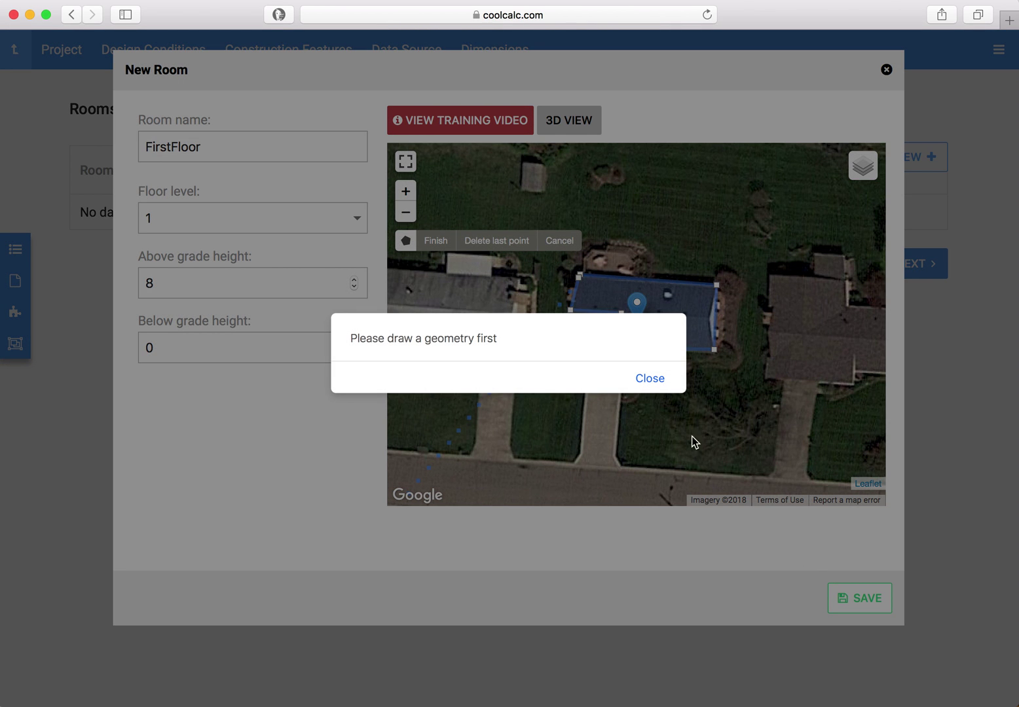
click(654, 386)
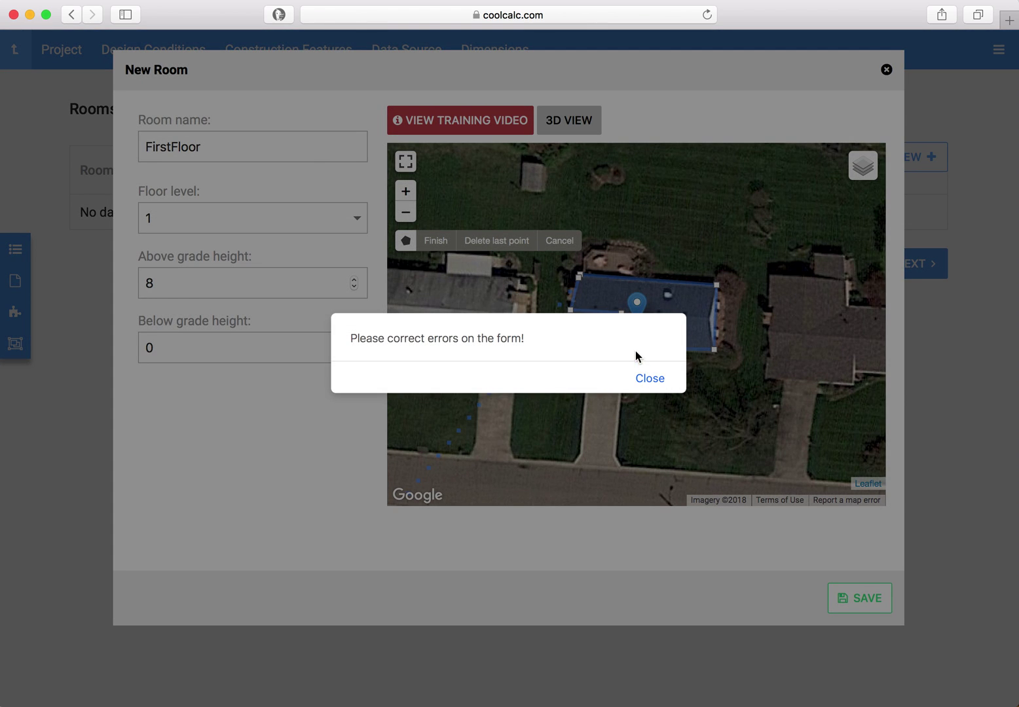
Close the outline at its first corner, save the FirstFloor room, and proceed to HVAC systems
click(658, 385)
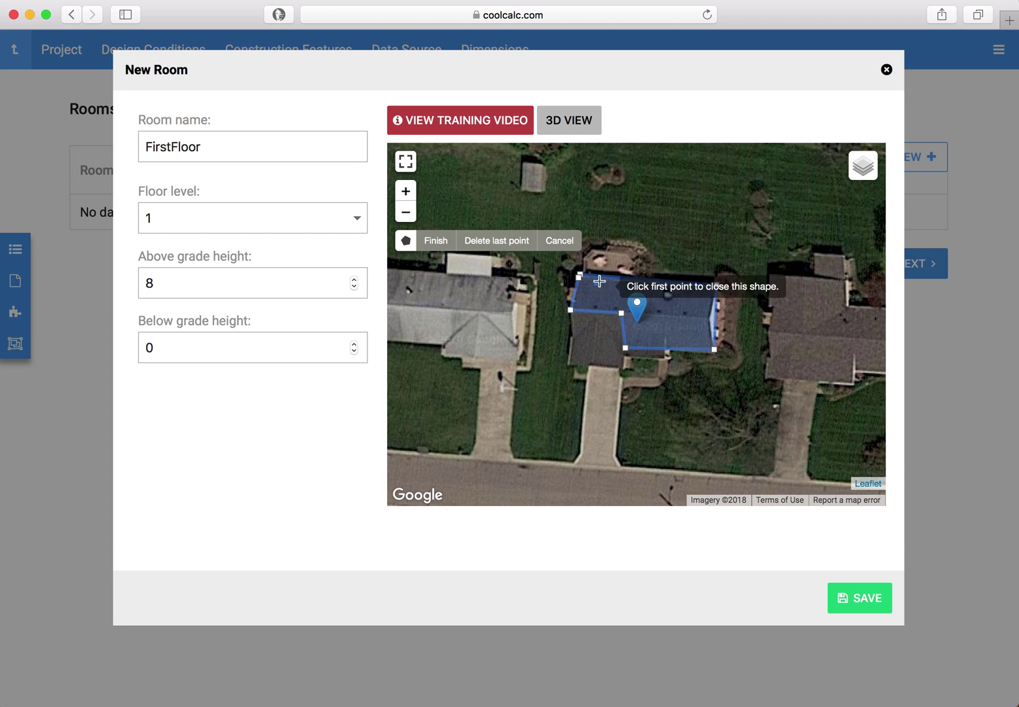
click(580, 277)
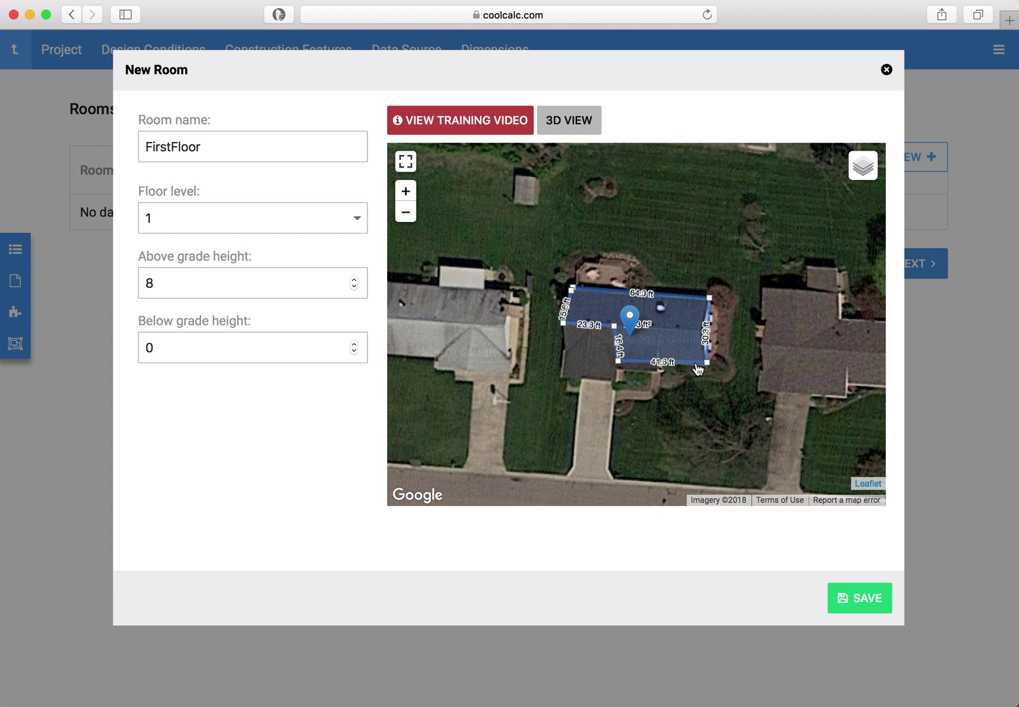
click(848, 596)
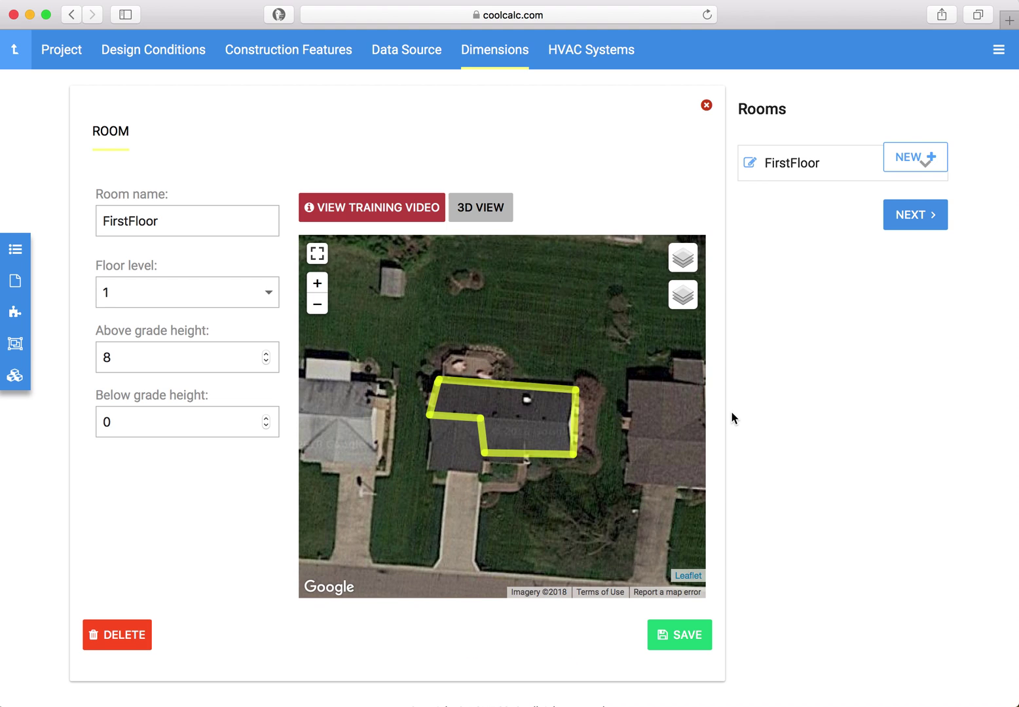
scroll(717, 404, down, 1)
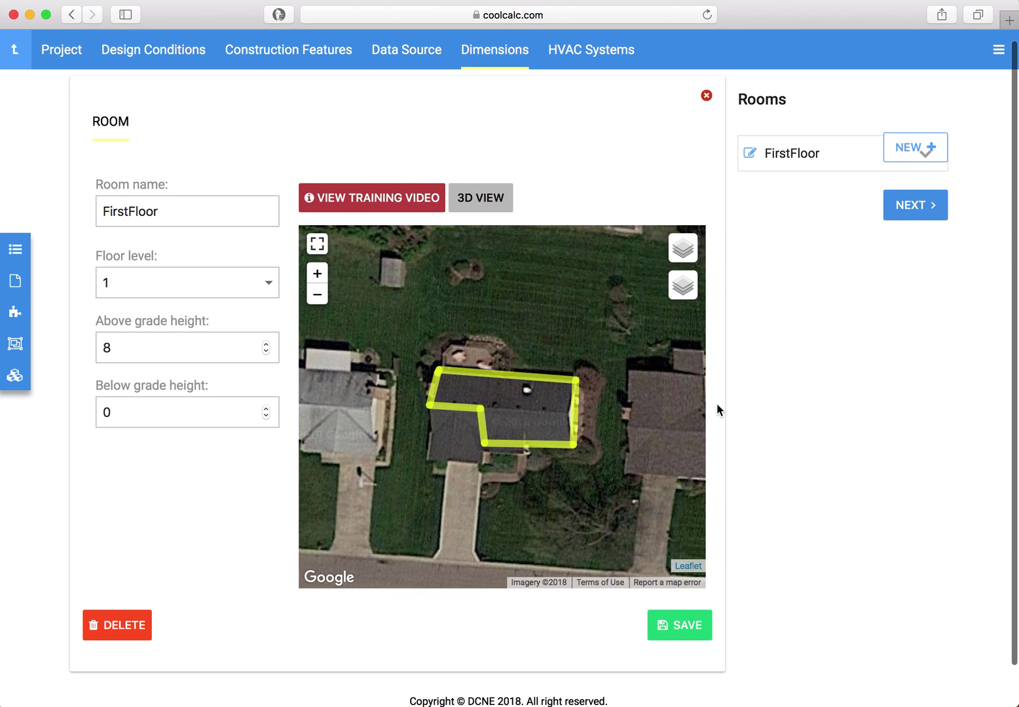
scroll(717, 407, down, 3)
click(935, 170)
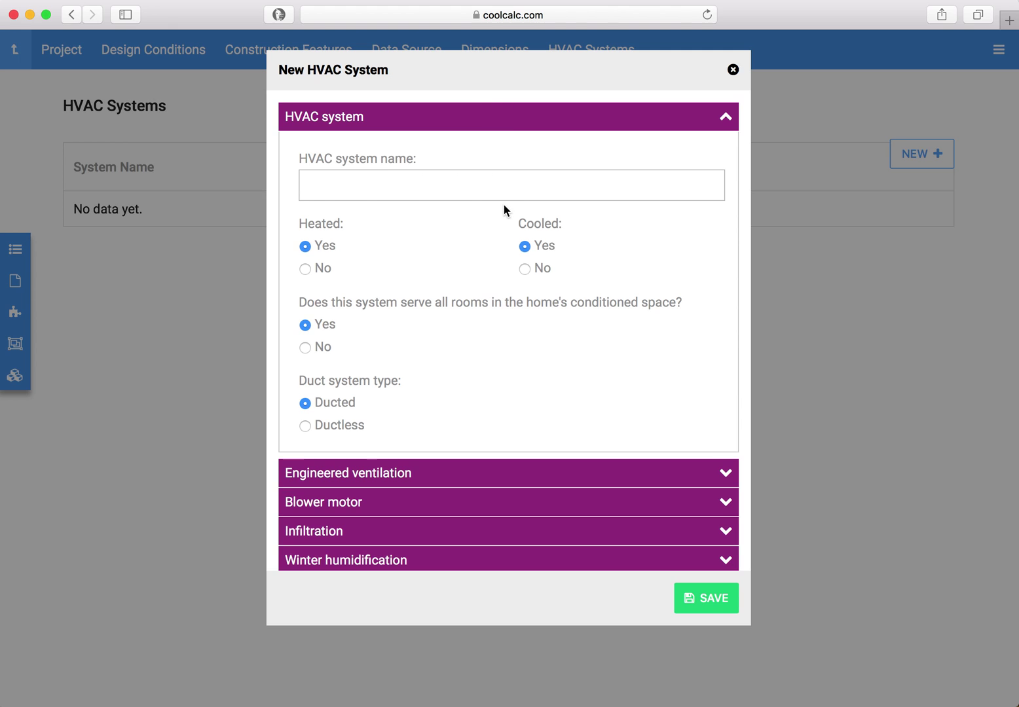
Name the new HVAC system System-1, keeping it heated, cooled, ducted and serving all rooms
click(438, 188)
text(System-1)
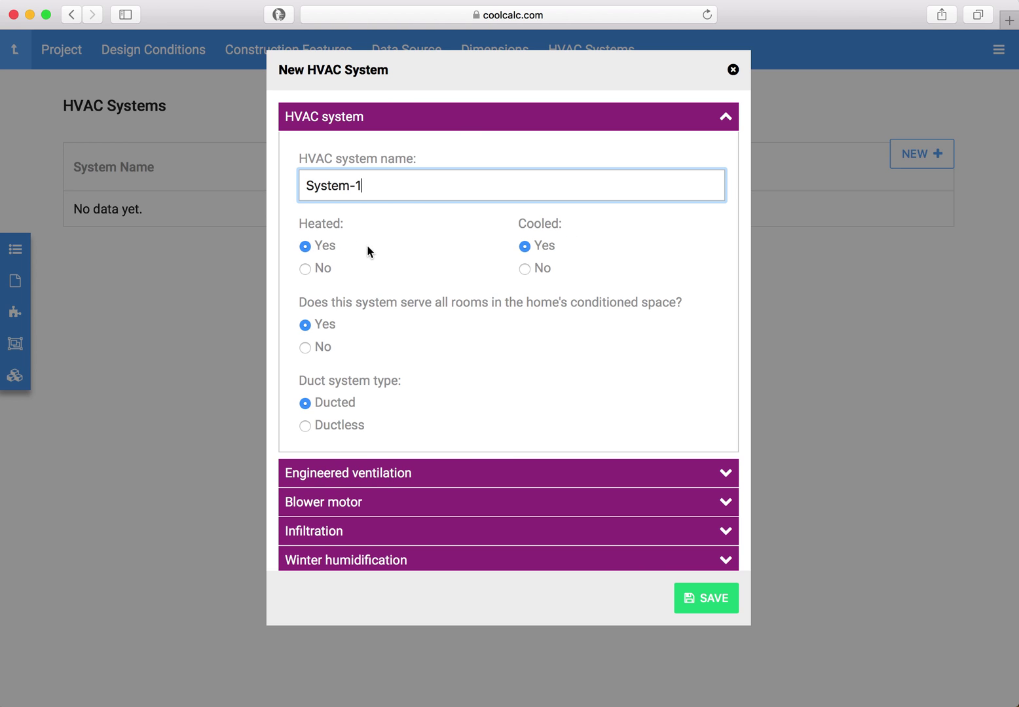
scroll(397, 316, down, 2)
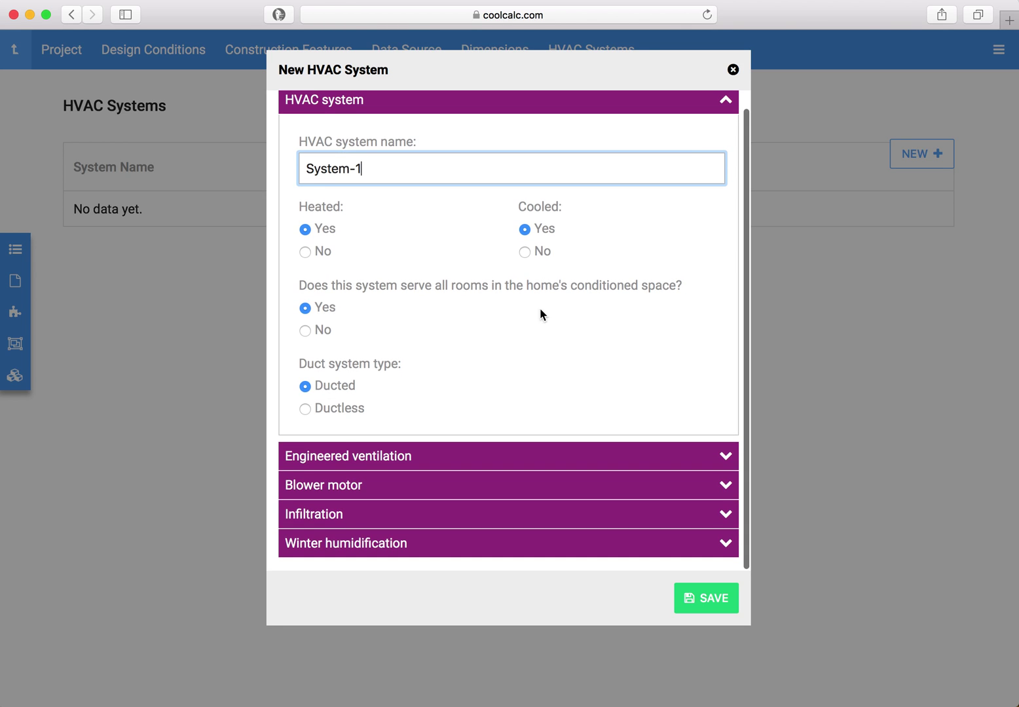
click(726, 102)
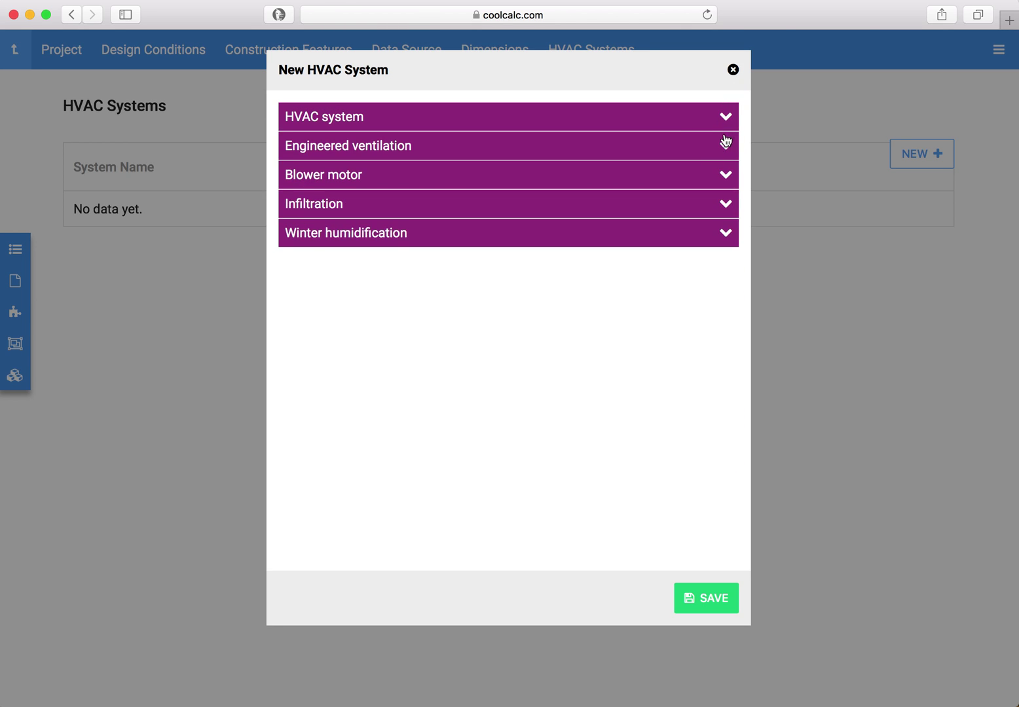
Give System-1 no engineered ventilation unit and keep the default blower motor settings
click(725, 140)
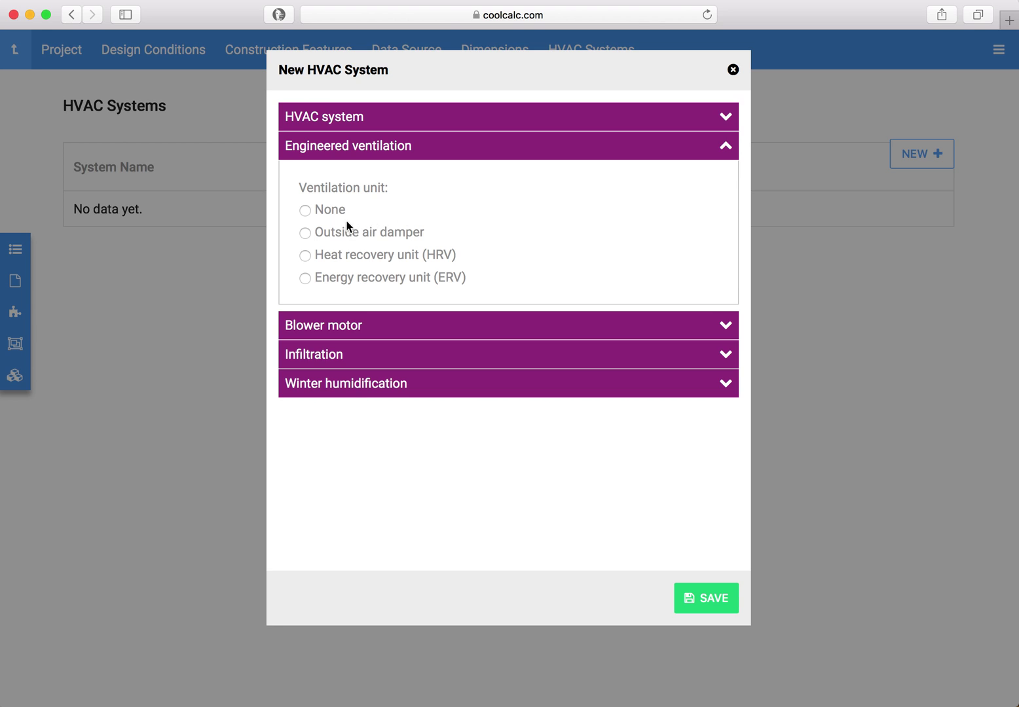
click(306, 211)
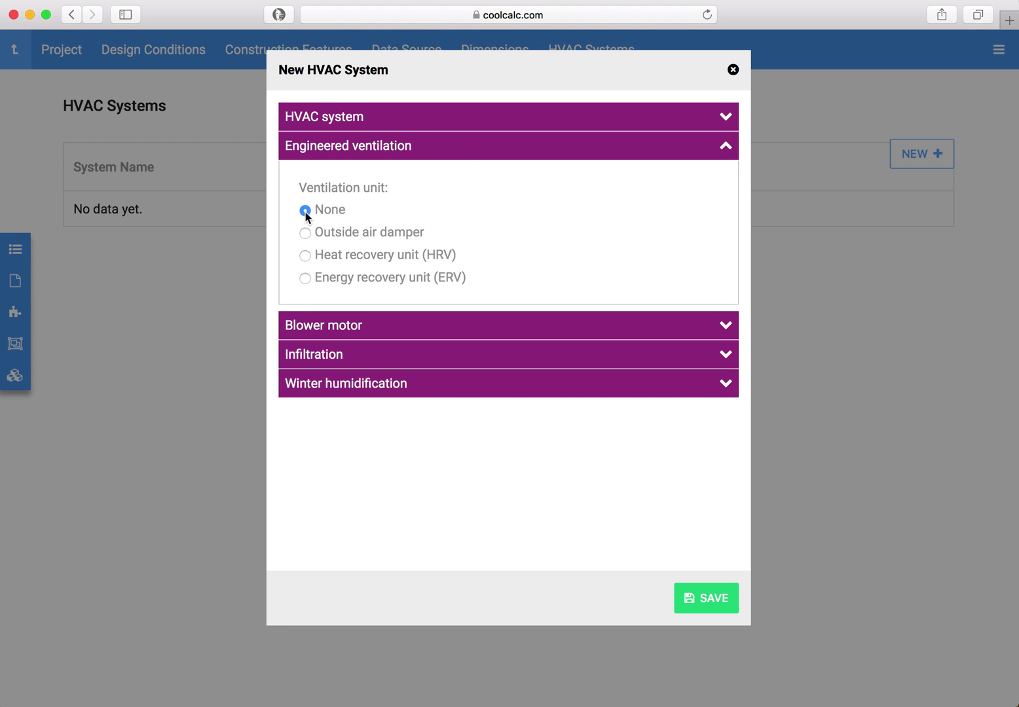
click(476, 150)
click(422, 172)
click(477, 176)
Set infiltration to a Loose leakage category with one fireplace
click(461, 211)
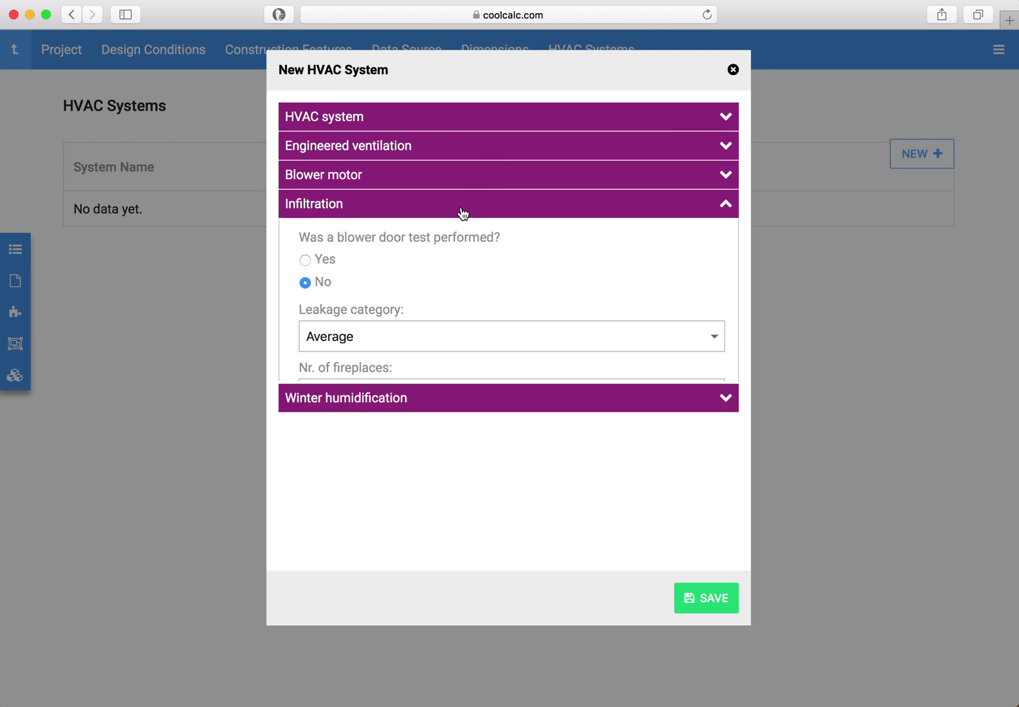
click(718, 344)
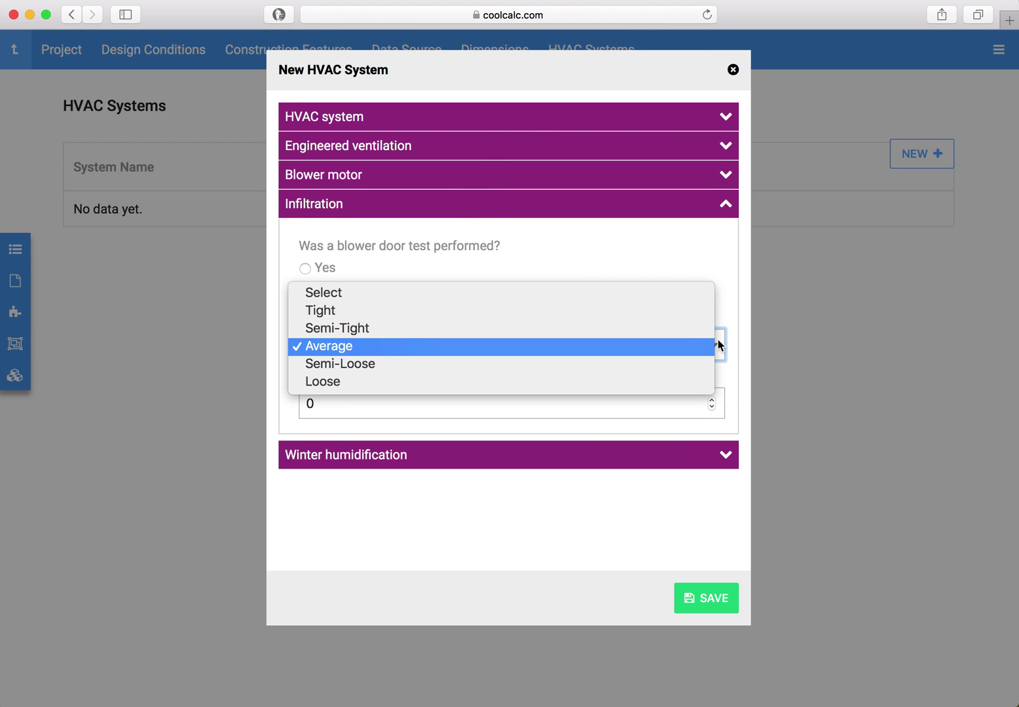
click(645, 387)
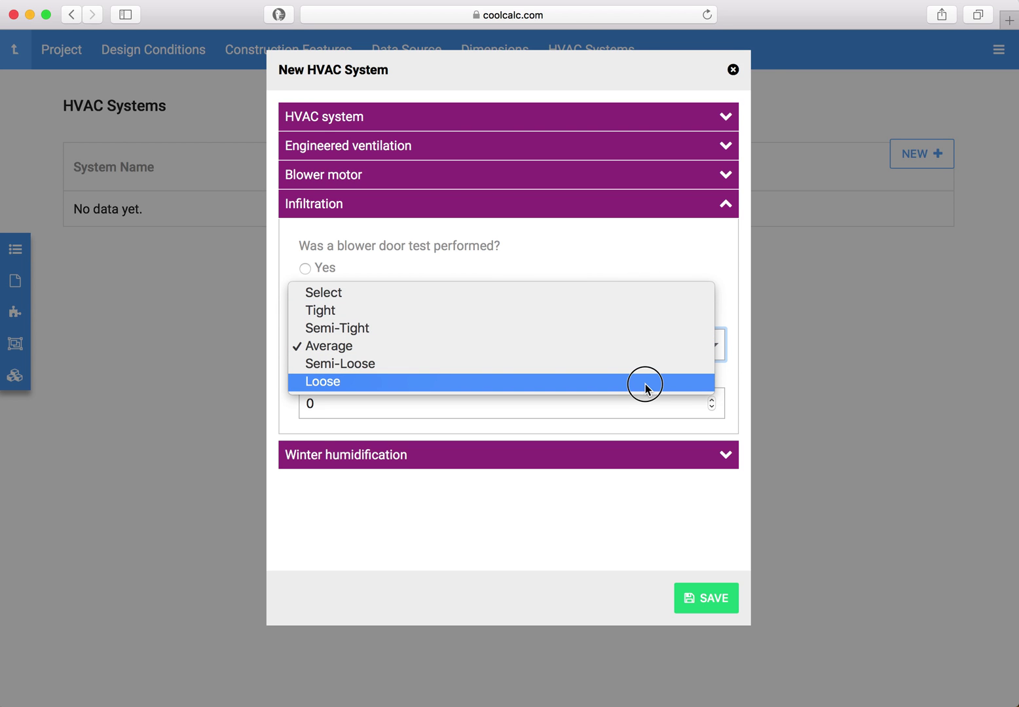
click(417, 398)
double_click(417, 398)
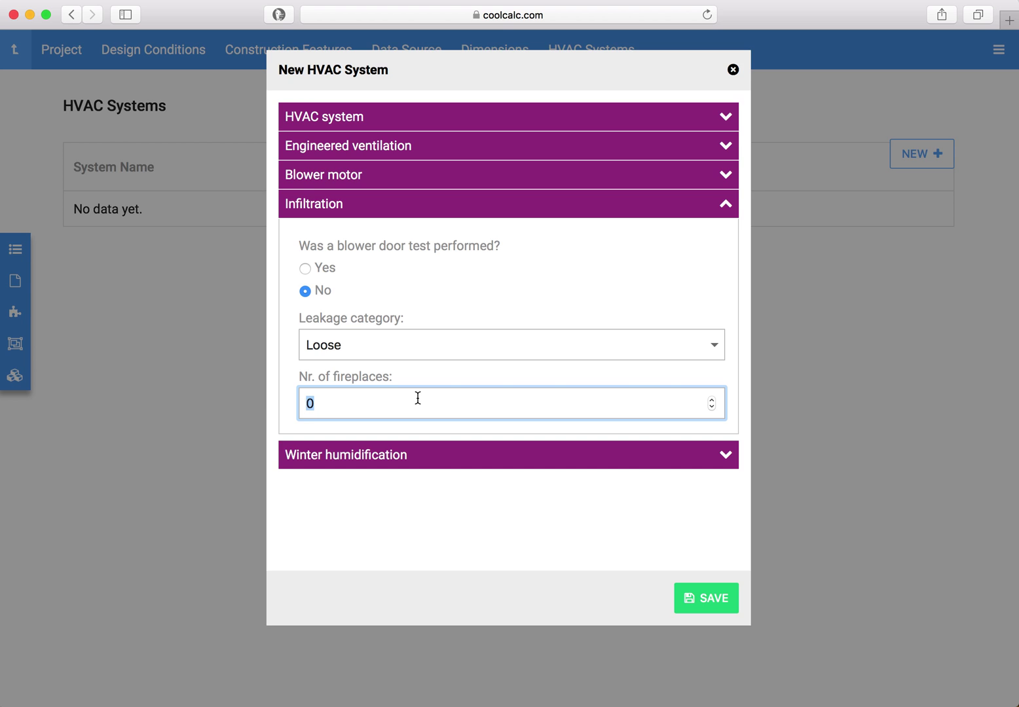
text(1)
click(325, 212)
Keep default winter humidification and save the new HVAC system
click(328, 232)
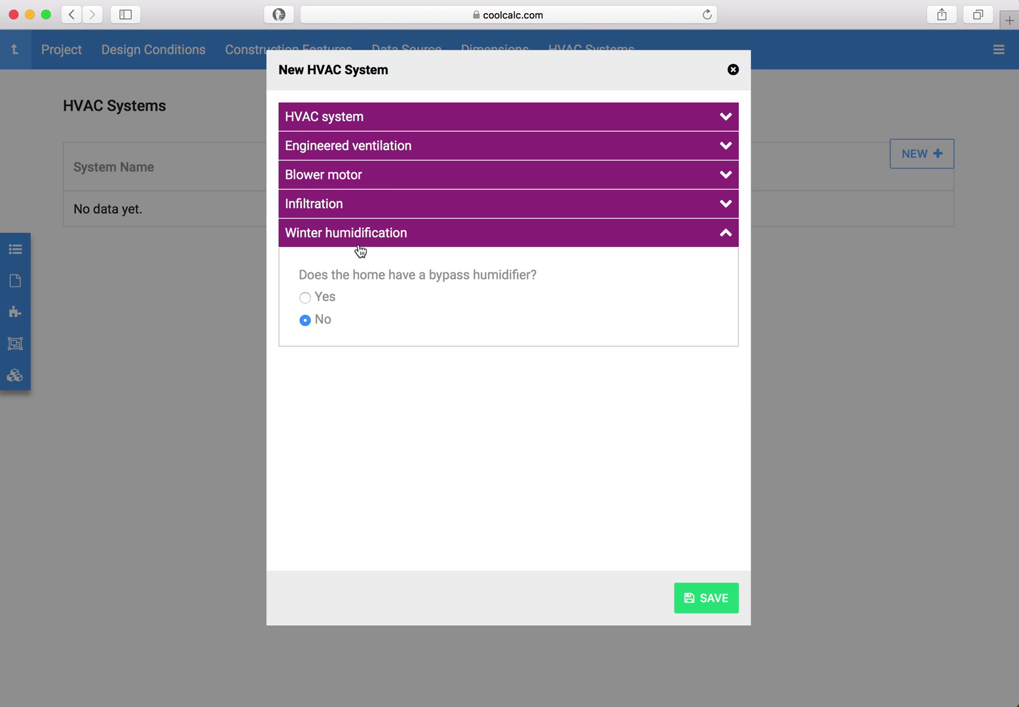
click(360, 237)
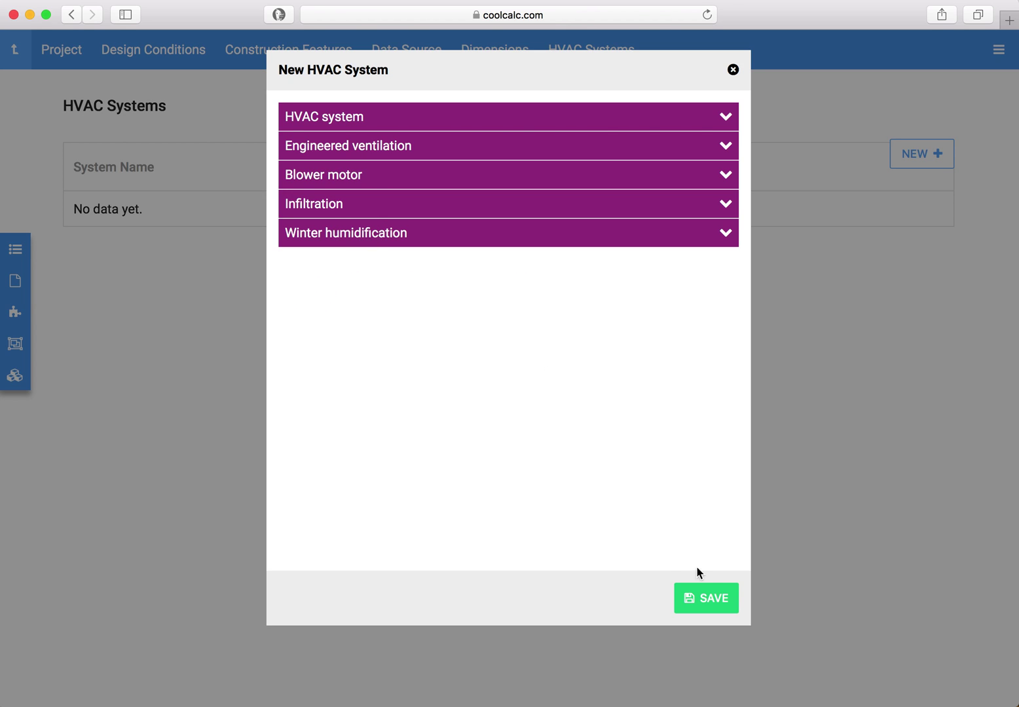
click(701, 601)
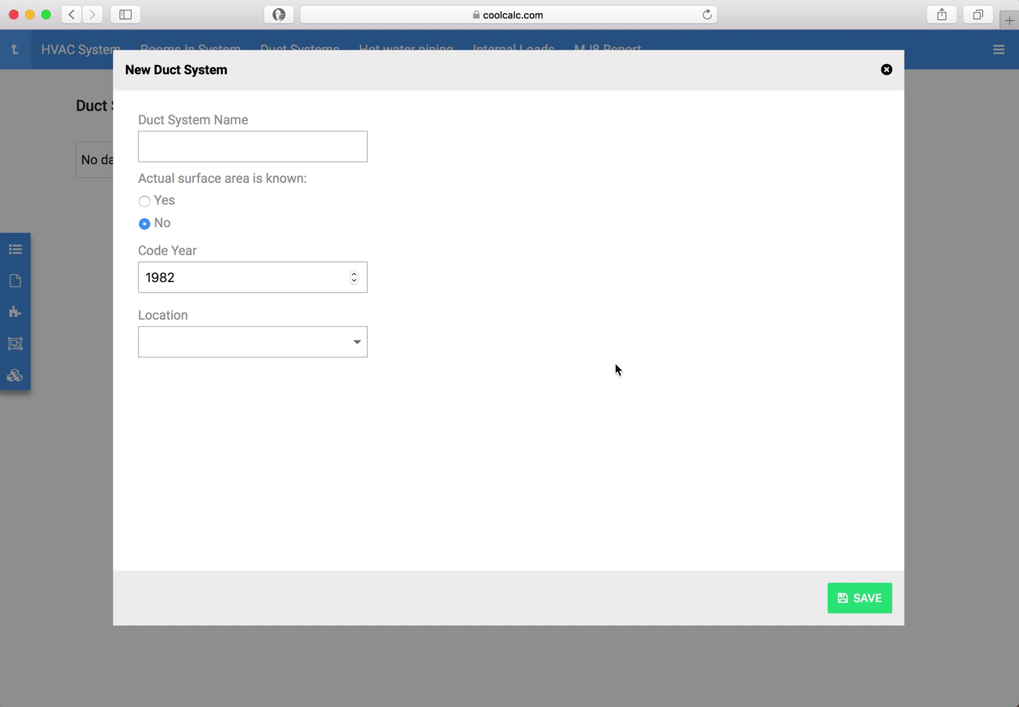
Name the new duct system and place it in the unconditioned basement
click(305, 147)
text(Duct-System)
click(473, 237)
scroll(474, 232, down, 3)
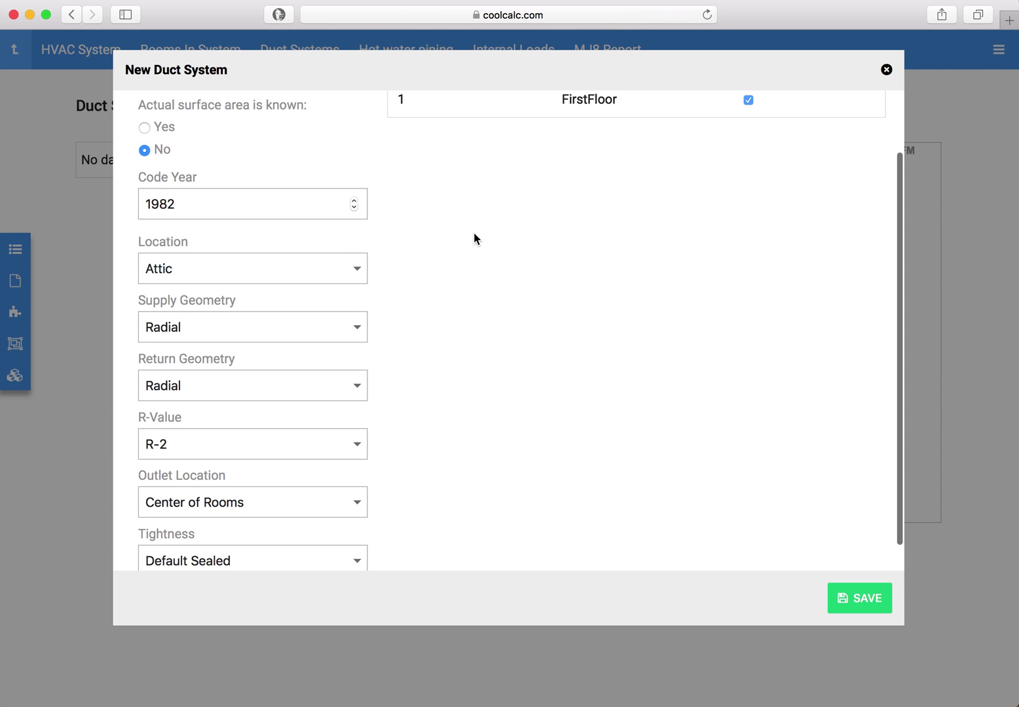
click(358, 263)
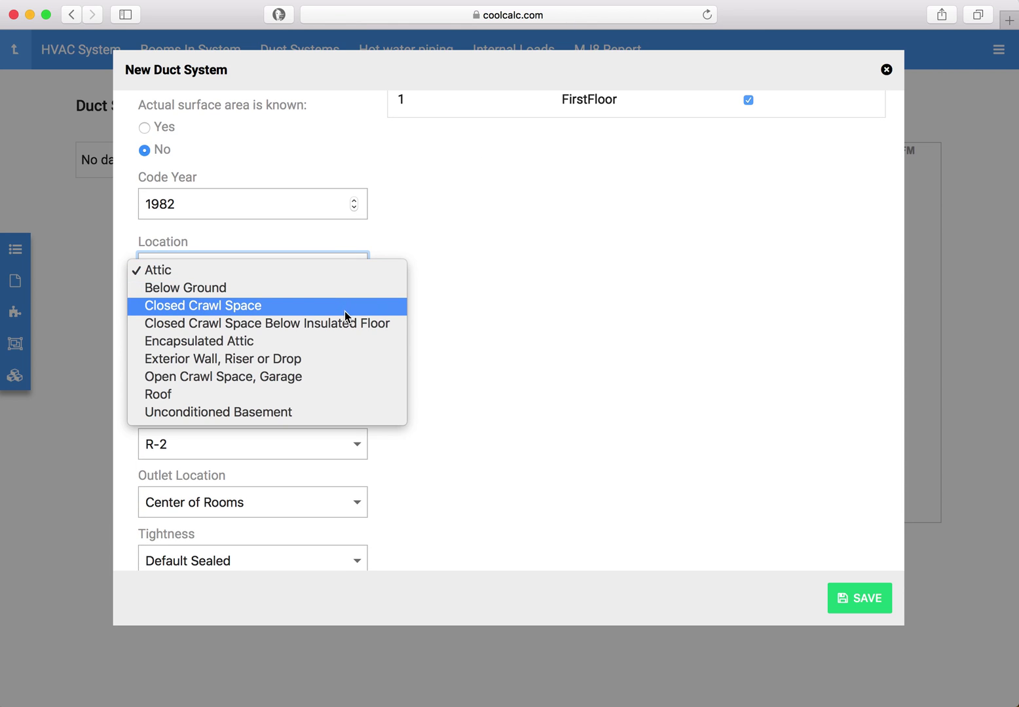
click(332, 412)
scroll(404, 375, down, 1)
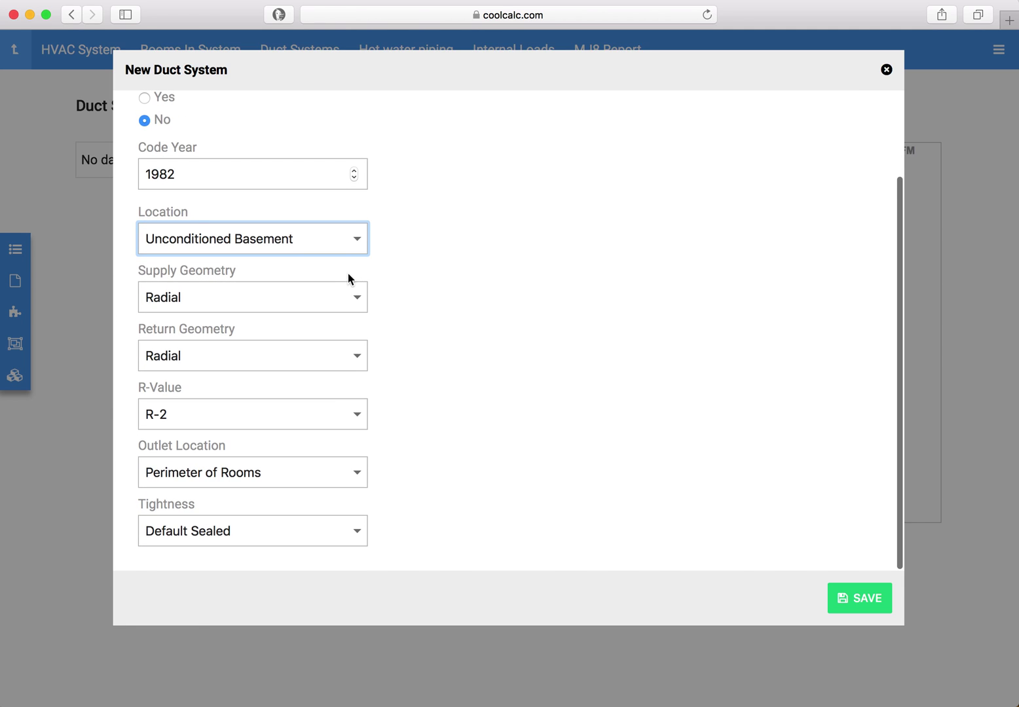
Set supply geometry to Trunk and Branch with 1-2 returns close to the unit
click(351, 297)
click(346, 317)
click(357, 356)
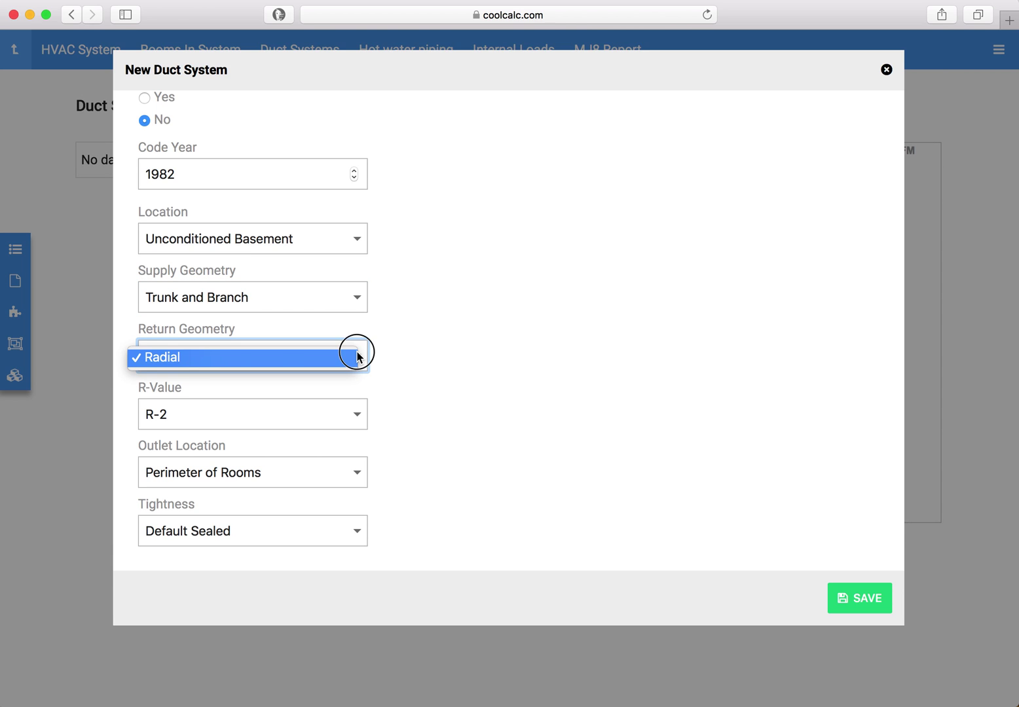
click(357, 415)
Keep default R-value and Default Sealed tightness, then save the duct system
click(358, 416)
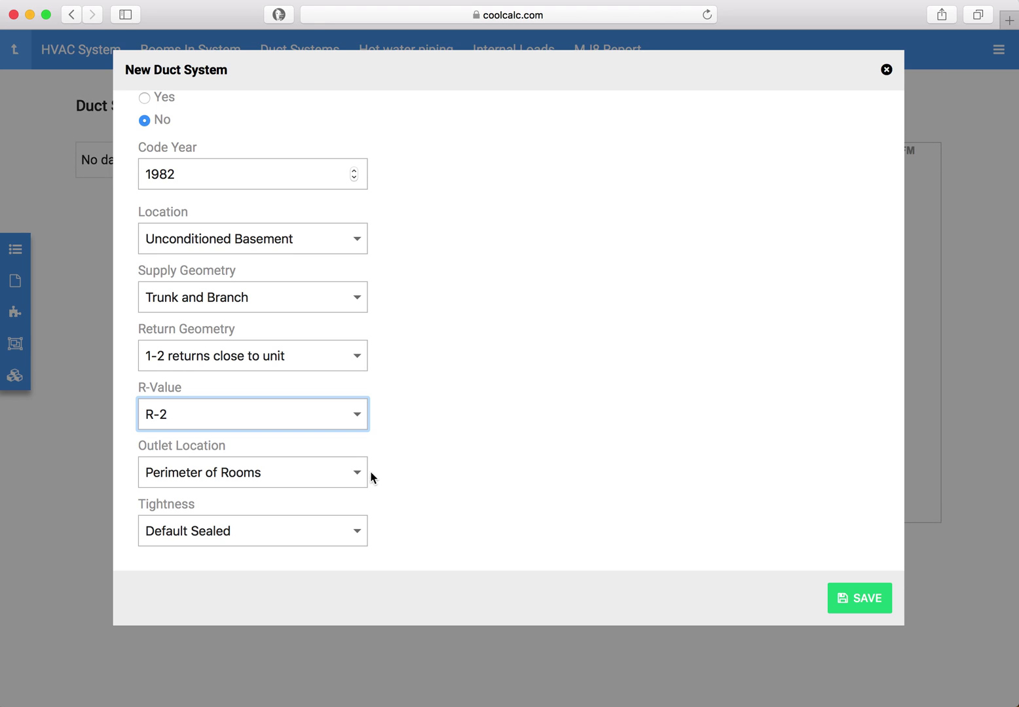
click(355, 535)
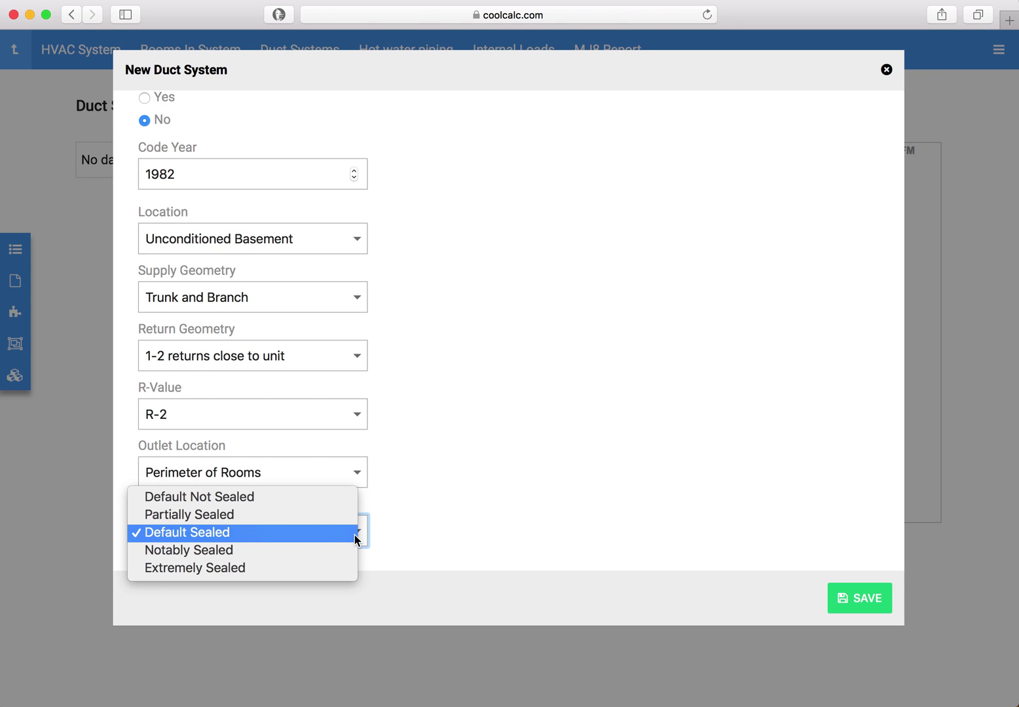
click(354, 534)
click(853, 607)
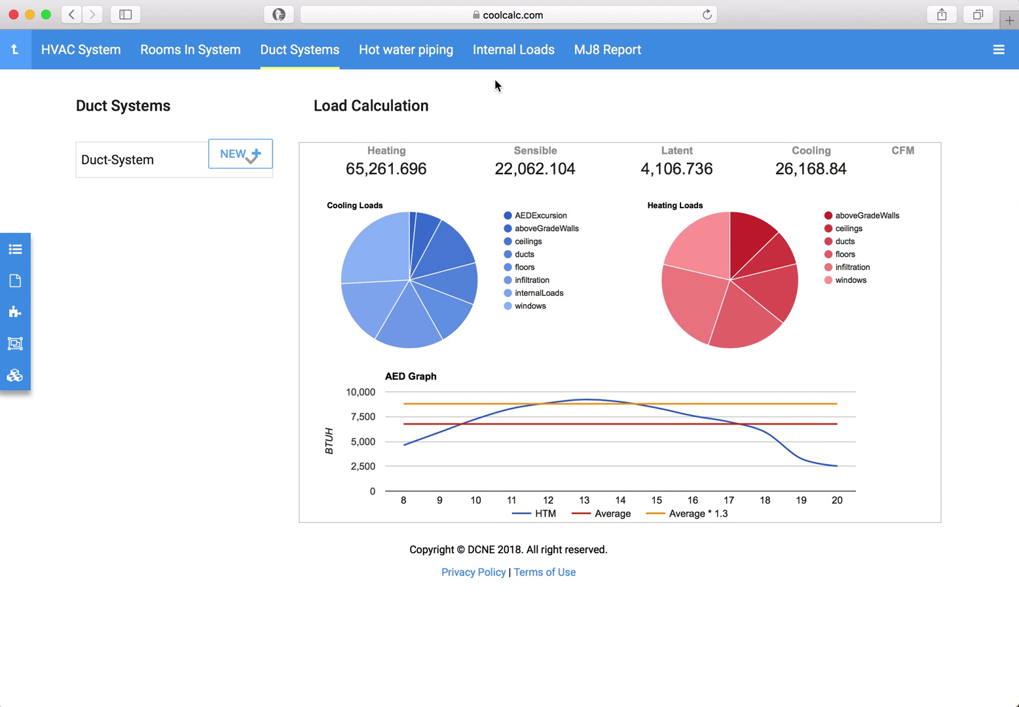
Skip the empty hot water piping section and show the Internal Loads form
click(406, 51)
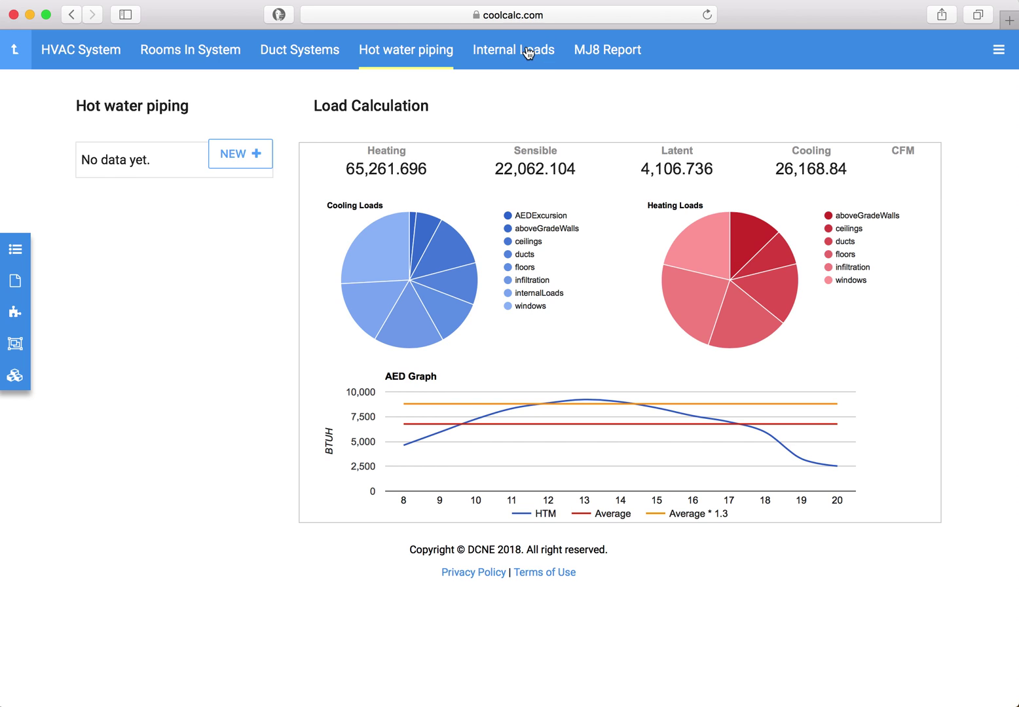
click(527, 53)
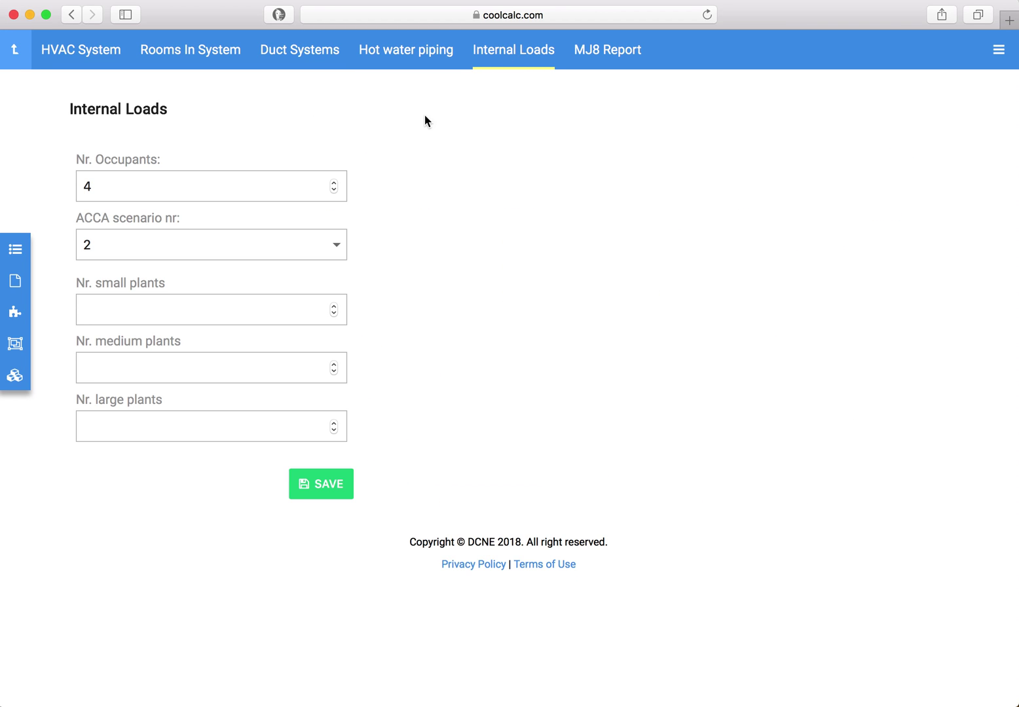
click(336, 246)
click(336, 250)
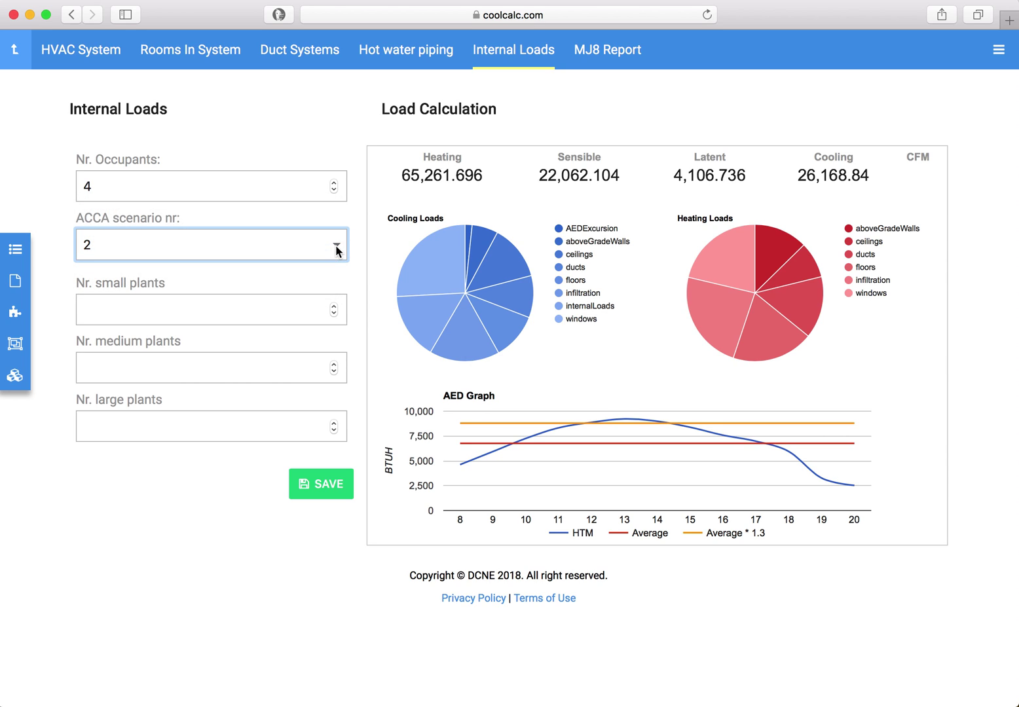
click(340, 491)
click(605, 52)
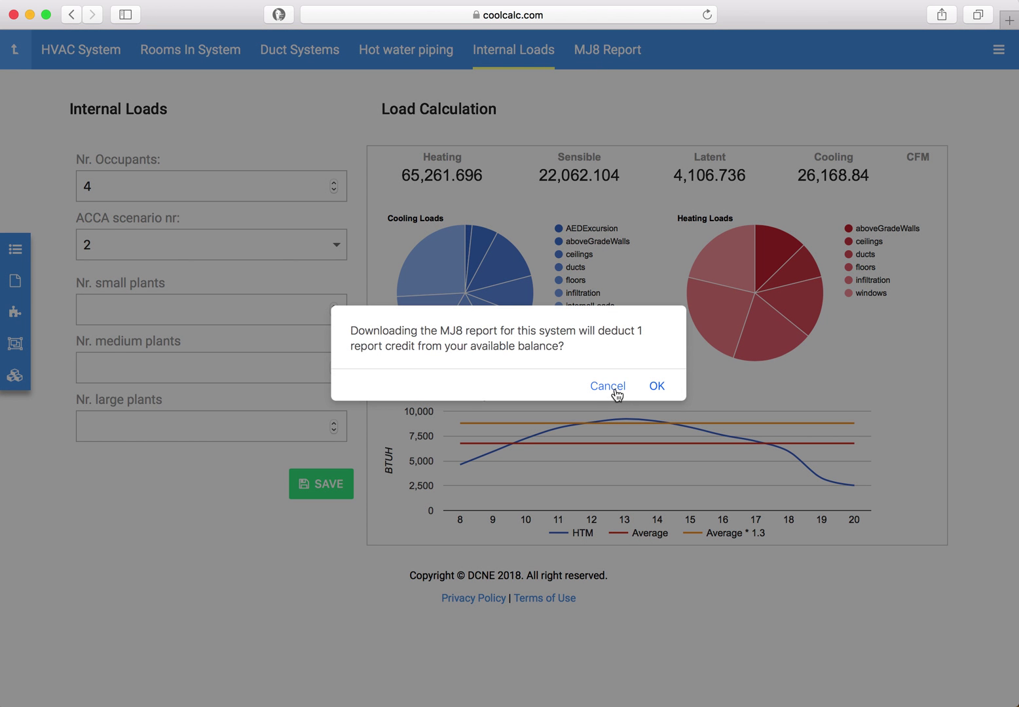
click(607, 385)
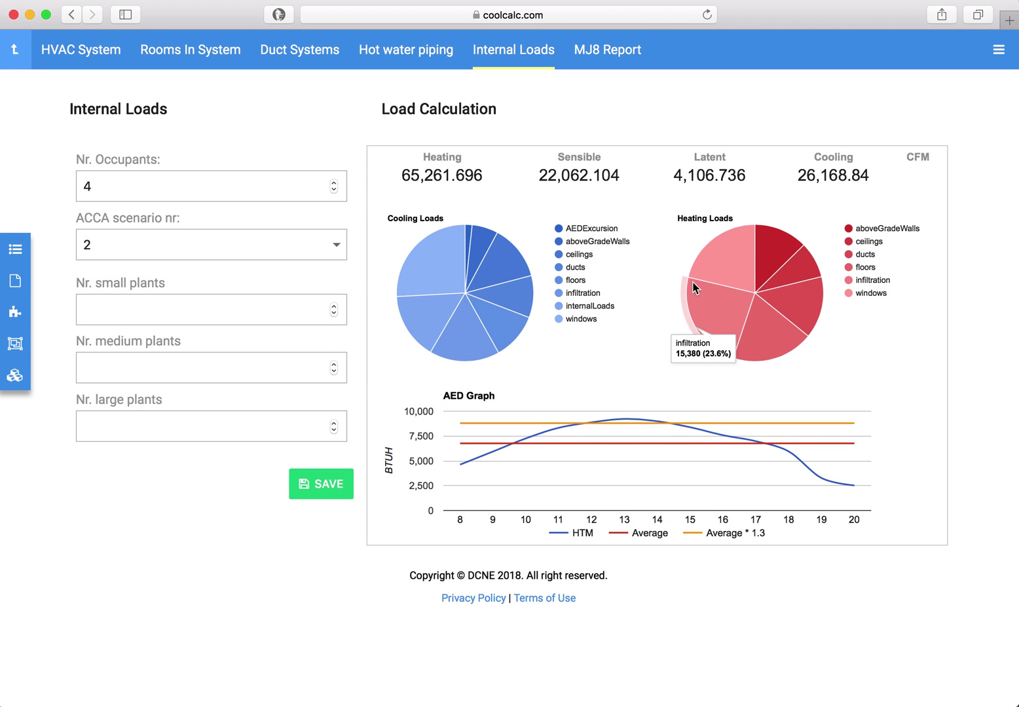